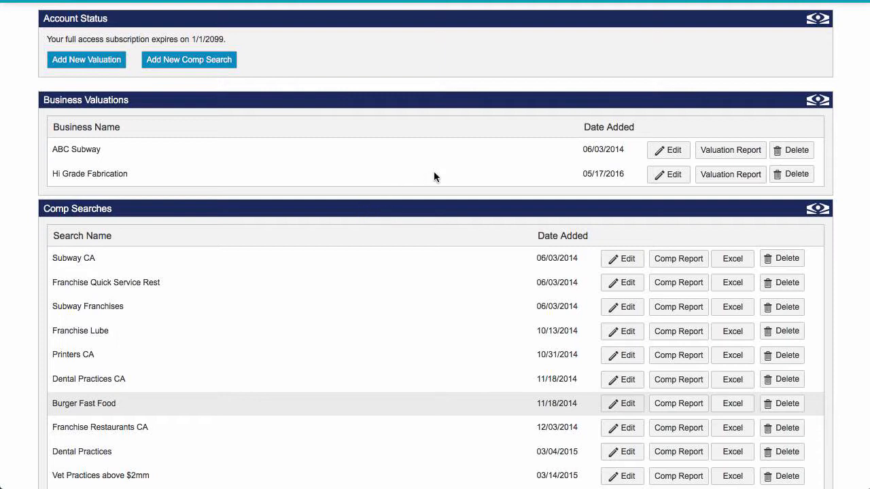
Open the Hi Grade Fabrication business valuation for editing
{"action": "scroll", "coordinate": [434, 173], "scroll_direction": "down", "scroll_amount": 1}
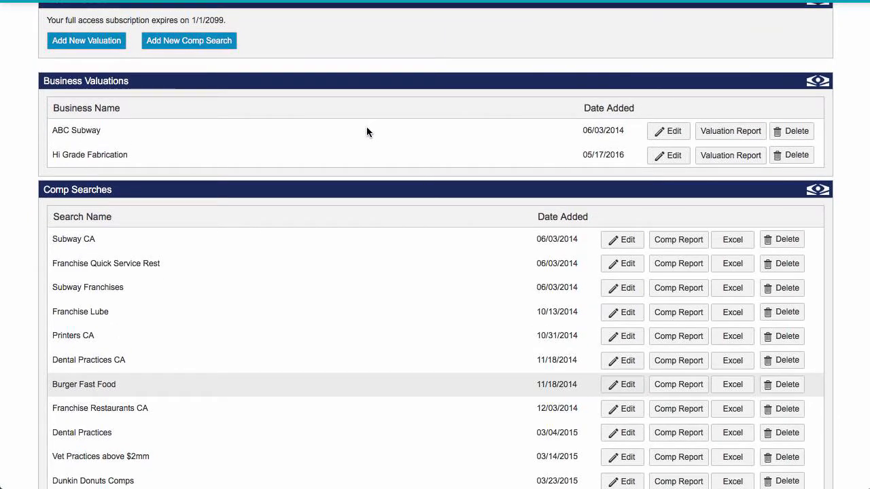
{"action": "scroll", "coordinate": [340, 252], "scroll_direction": "up", "scroll_amount": 1}
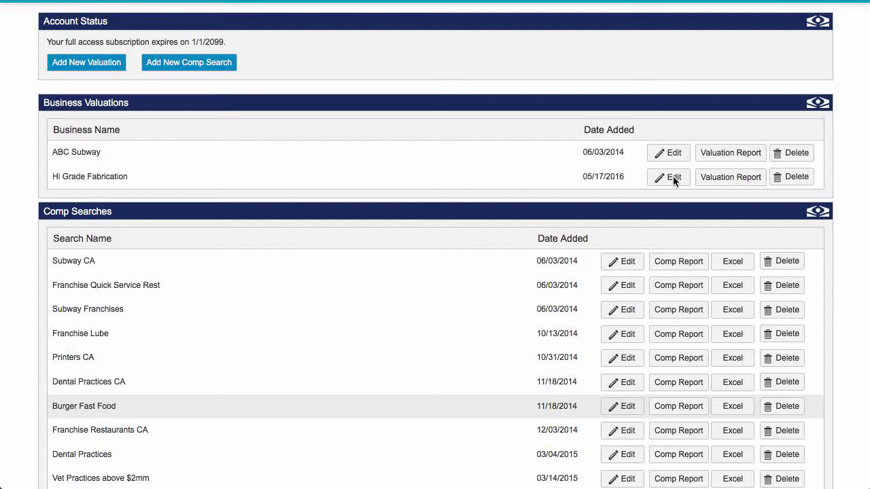
{"action": "scroll", "coordinate": [673, 179], "scroll_direction": "up", "scroll_amount": 1}
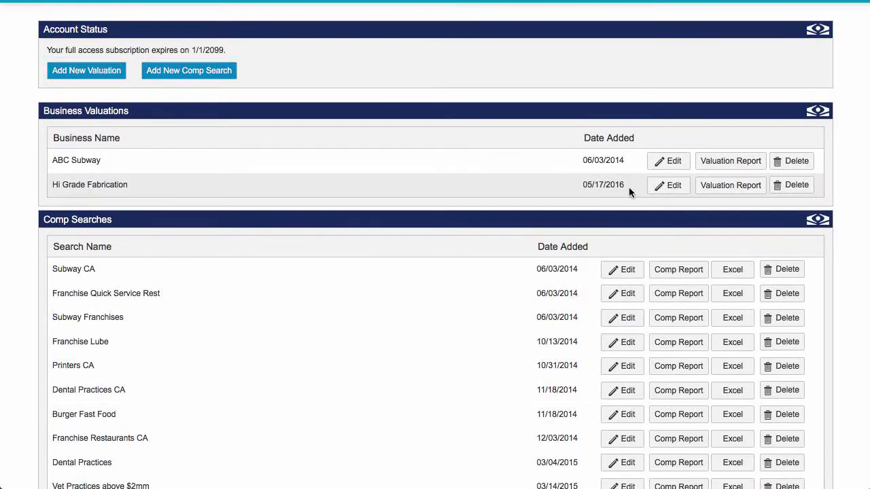
{"action": "left_click", "coordinate": [668, 187]}
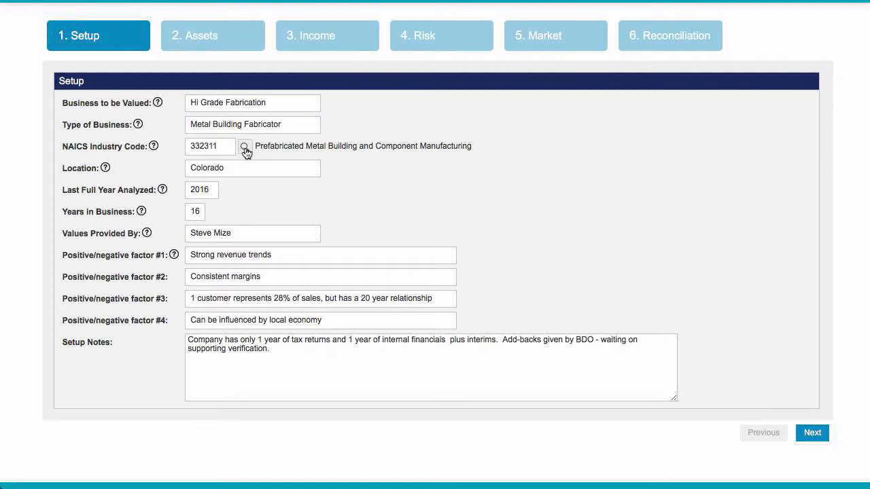
Browse the NAICS industry code list from the Setup page and close it without choosing a different code
{"action": "left_click_drag", "start_coordinate": [224, 147], "coordinate": [156, 142]}
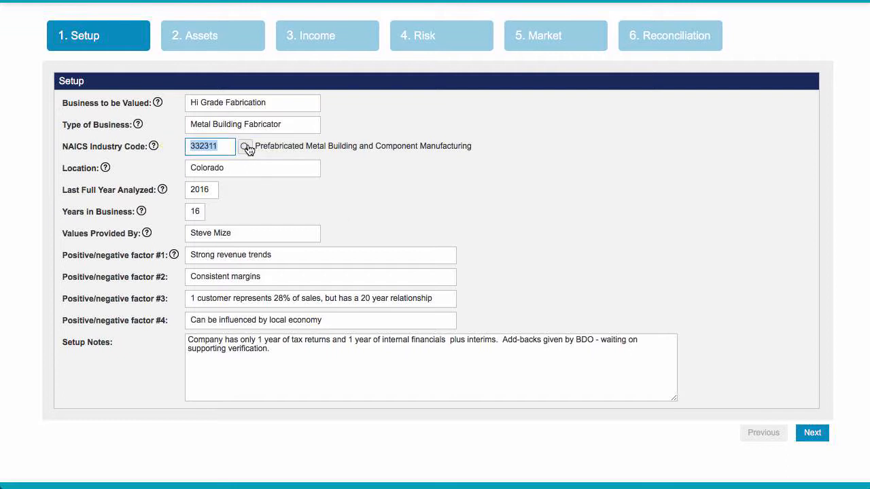
{"action": "left_click", "coordinate": [246, 147]}
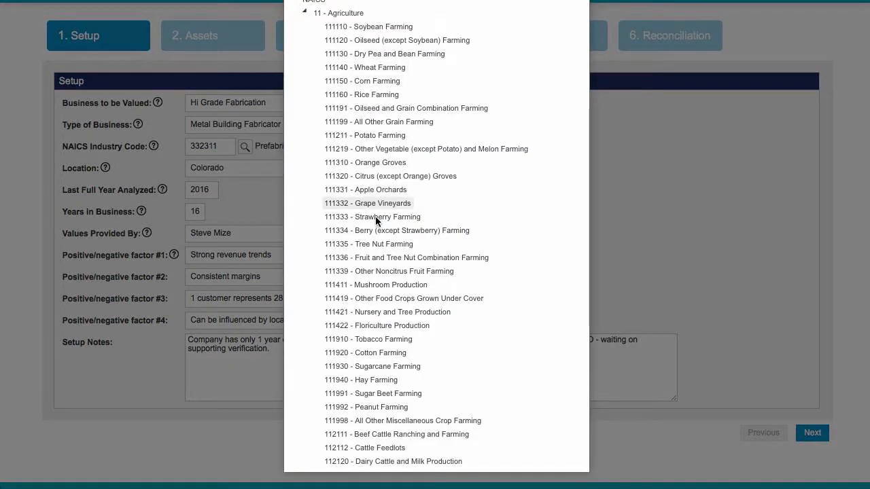
{"action": "scroll", "coordinate": [399, 255], "scroll_direction": "down", "scroll_amount": 3}
{"action": "scroll", "coordinate": [399, 256], "scroll_direction": "up", "scroll_amount": 3}
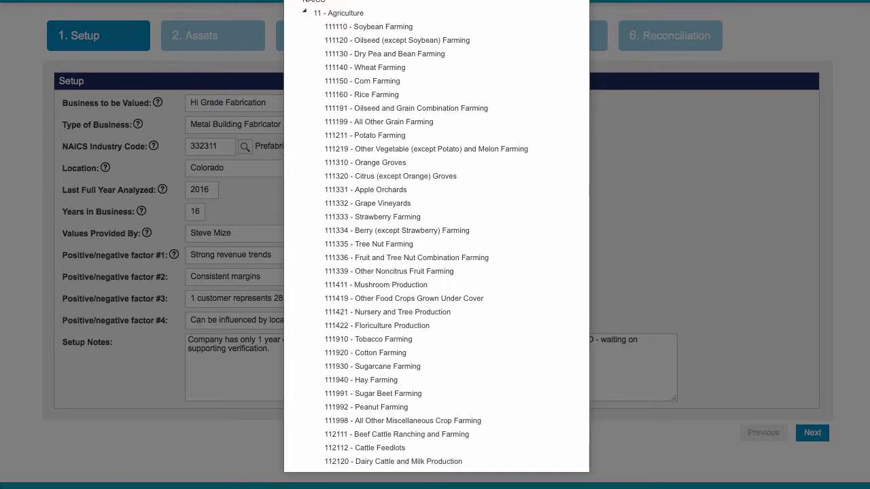
{"action": "left_click", "coordinate": [580, 1]}
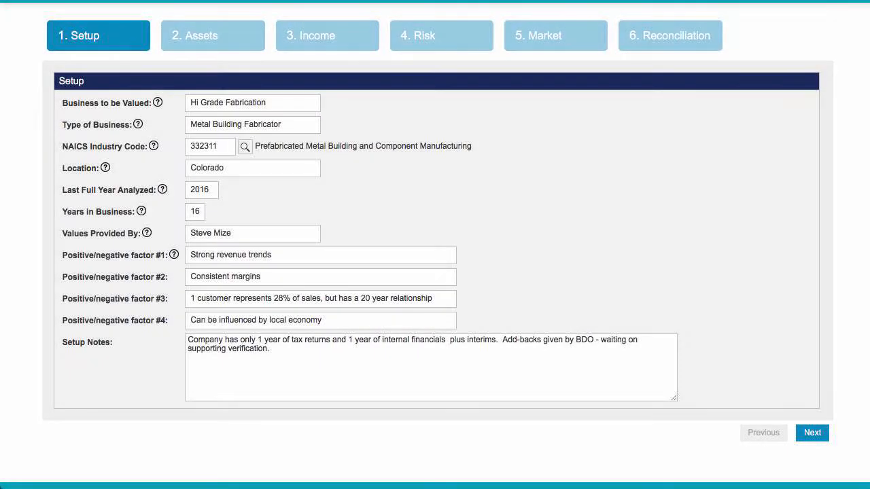
Review the Setup entries from the last full year analyzed through the positive/negative factors and setup notes
{"action": "left_click", "coordinate": [214, 193]}
{"action": "left_click", "coordinate": [236, 230]}
{"action": "left_click", "coordinate": [259, 234]}
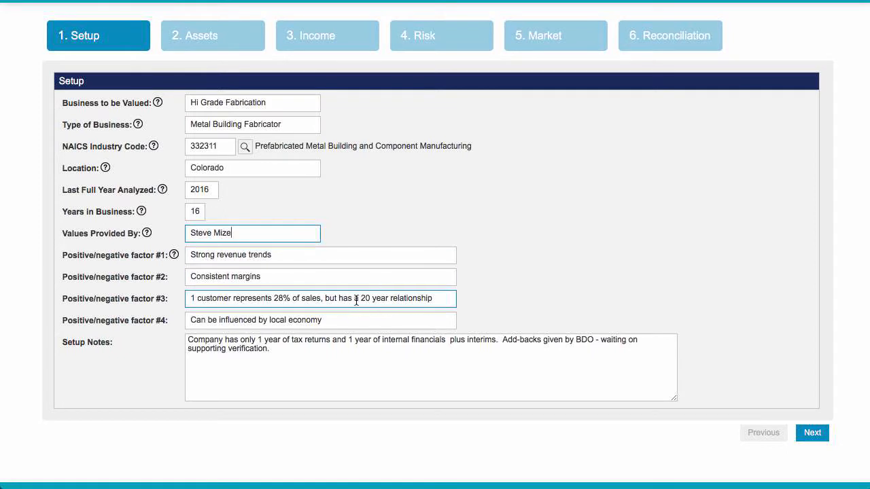
{"action": "scroll", "coordinate": [374, 292], "scroll_direction": "down", "scroll_amount": 2}
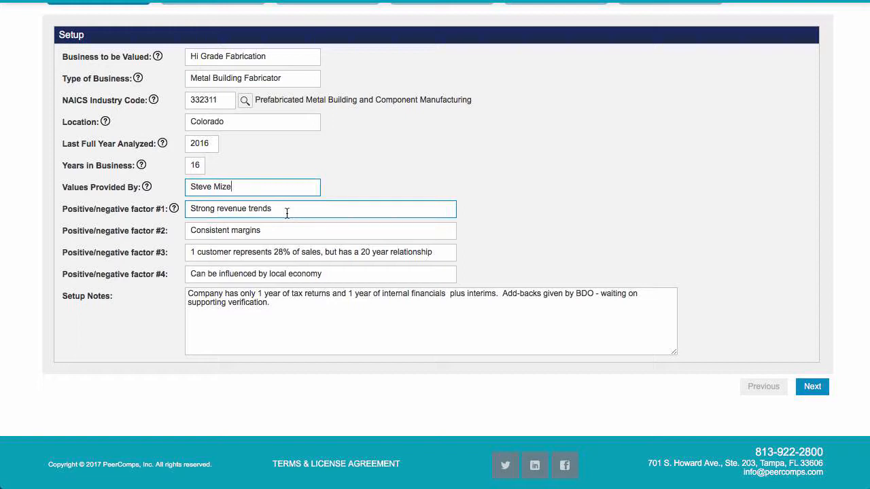
{"action": "scroll", "coordinate": [298, 315], "scroll_direction": "up", "scroll_amount": 1}
{"action": "left_click", "coordinate": [298, 320]}
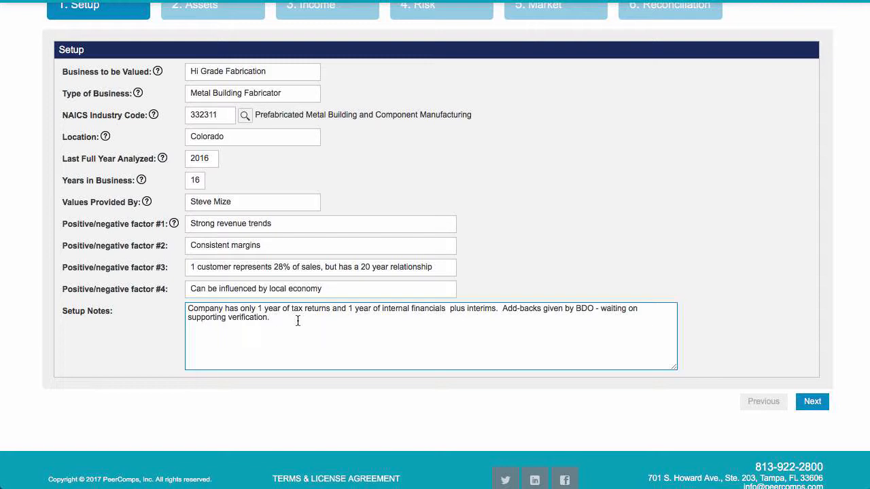
{"action": "scroll", "coordinate": [297, 321], "scroll_direction": "up", "scroll_amount": 1}
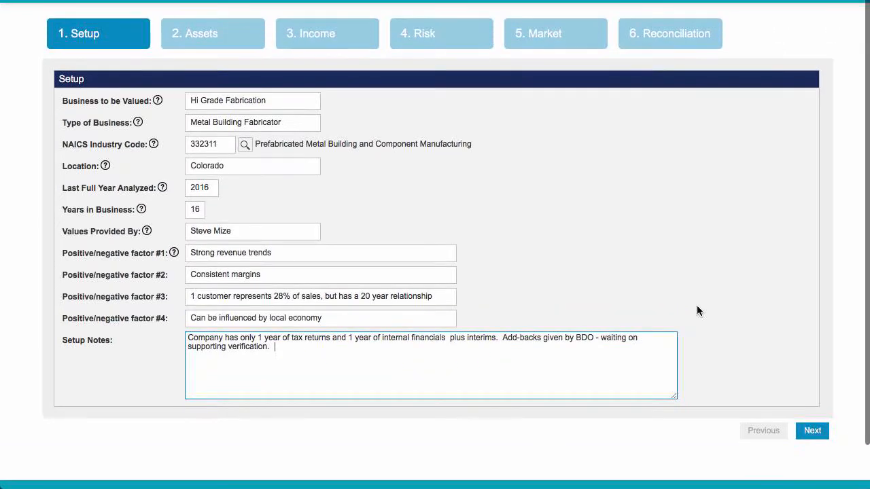
Proceed to the Assets stage and check the asset notes, cash, A/R, and the accounts payable and short-term notes assumed by the buyer
{"action": "left_click", "coordinate": [813, 433]}
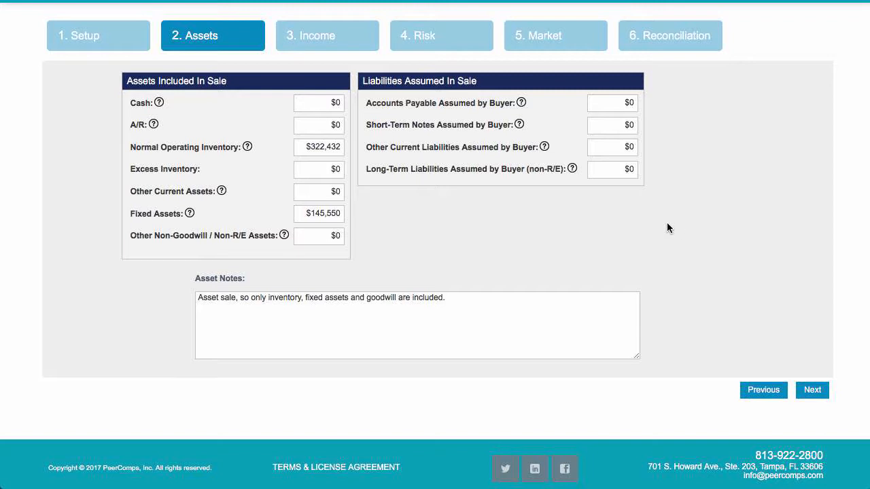
{"action": "left_click", "coordinate": [478, 293]}
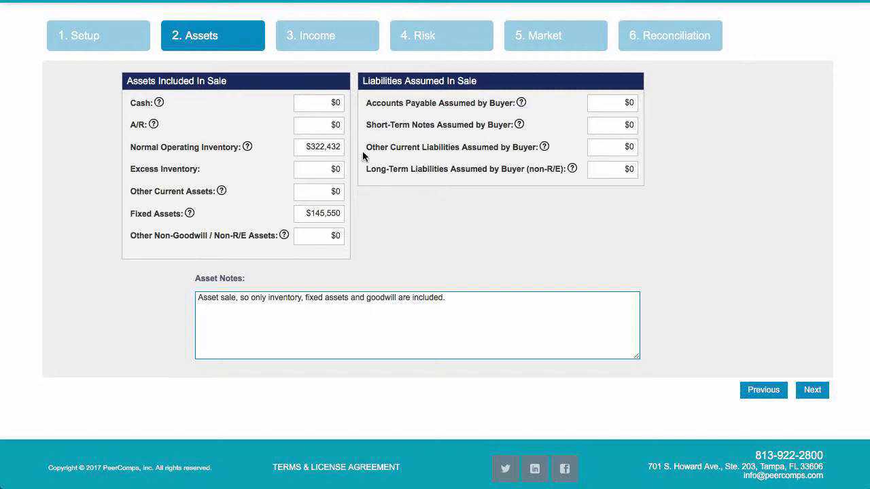
{"action": "left_click", "coordinate": [307, 104]}
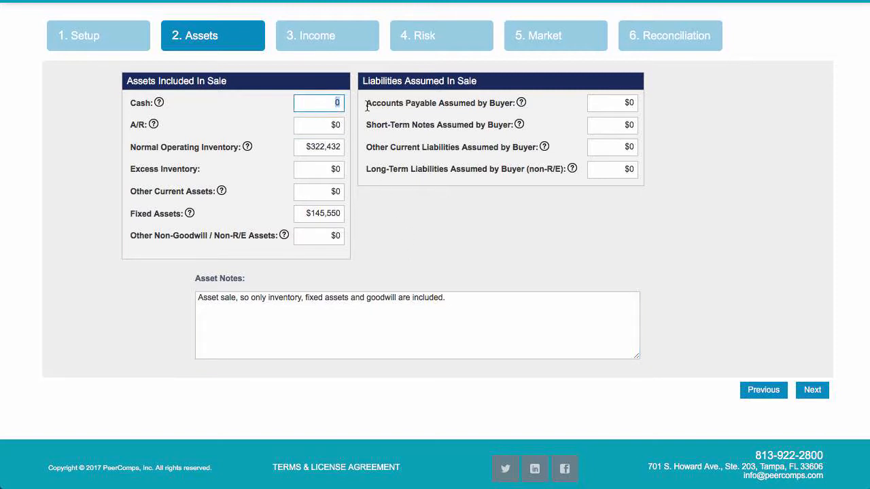
{"action": "left_click", "coordinate": [320, 124]}
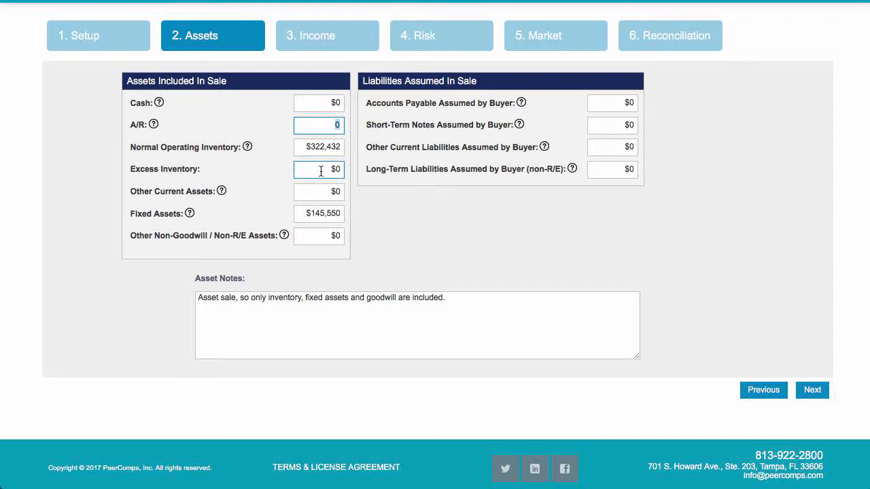
{"action": "left_click", "coordinate": [601, 107]}
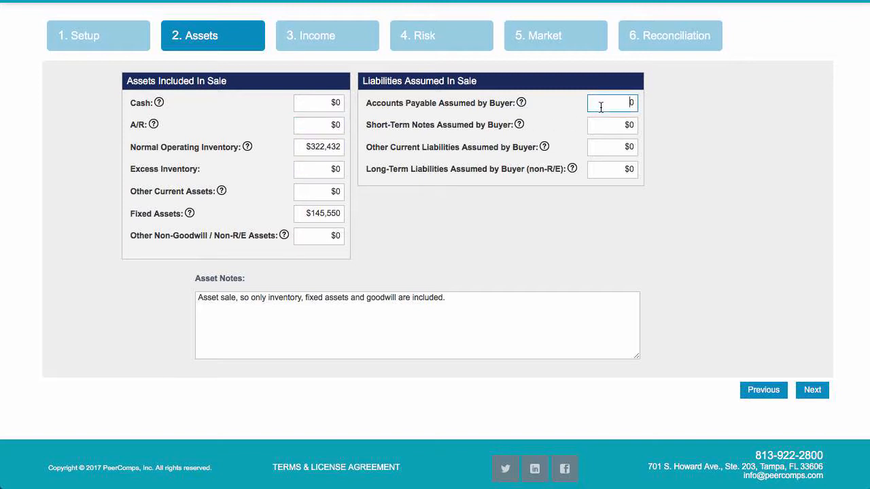
{"action": "left_click", "coordinate": [618, 128]}
{"action": "left_click_drag", "start_coordinate": [618, 127], "coordinate": [645, 130]}
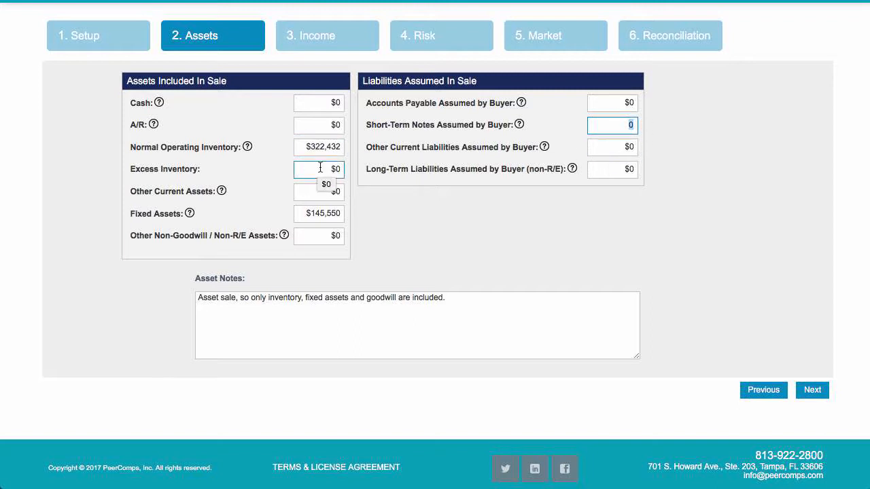
Review the excess inventory, normal operating inventory and fixed assets amounts along with the asset notes
{"action": "left_click_drag", "start_coordinate": [322, 169], "coordinate": [350, 173]}
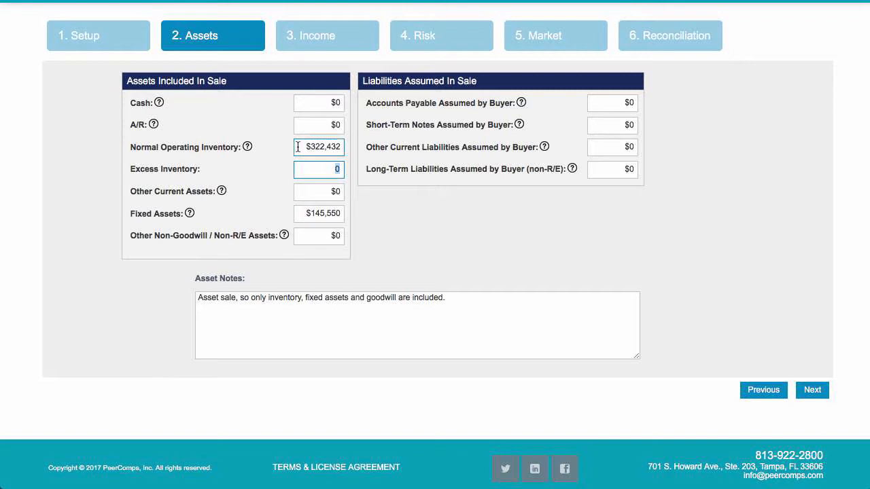
{"action": "left_click_drag", "start_coordinate": [300, 147], "coordinate": [343, 149]}
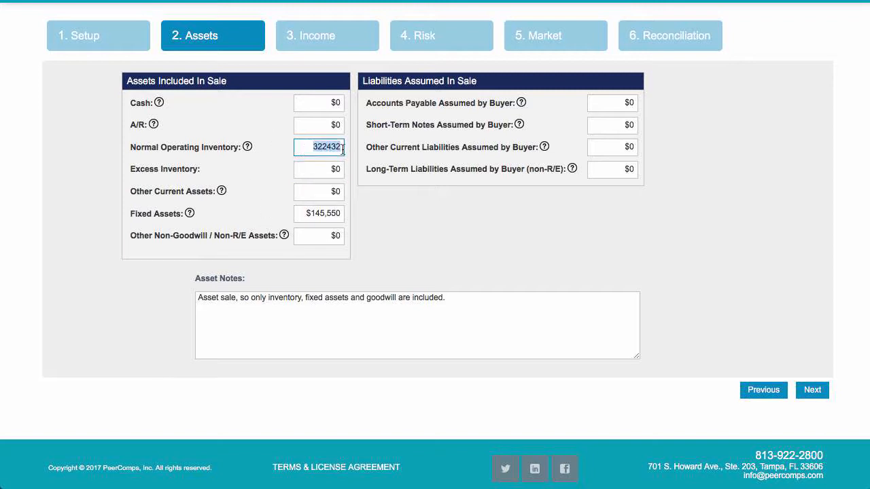
{"action": "left_click", "coordinate": [306, 169]}
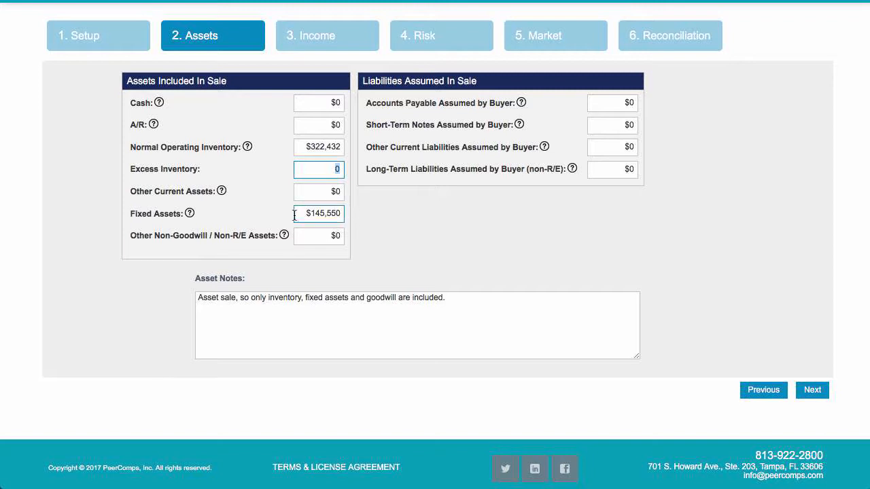
{"action": "left_click_drag", "start_coordinate": [297, 214], "coordinate": [351, 216]}
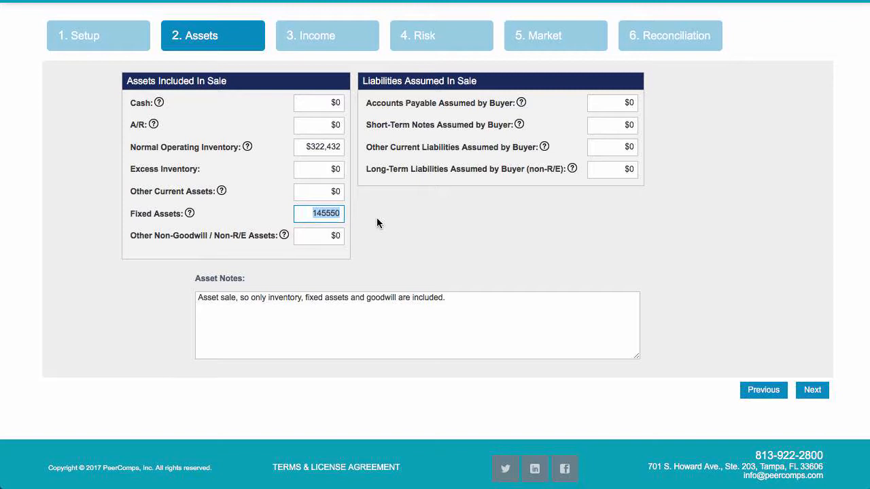
{"action": "left_click", "coordinate": [461, 297]}
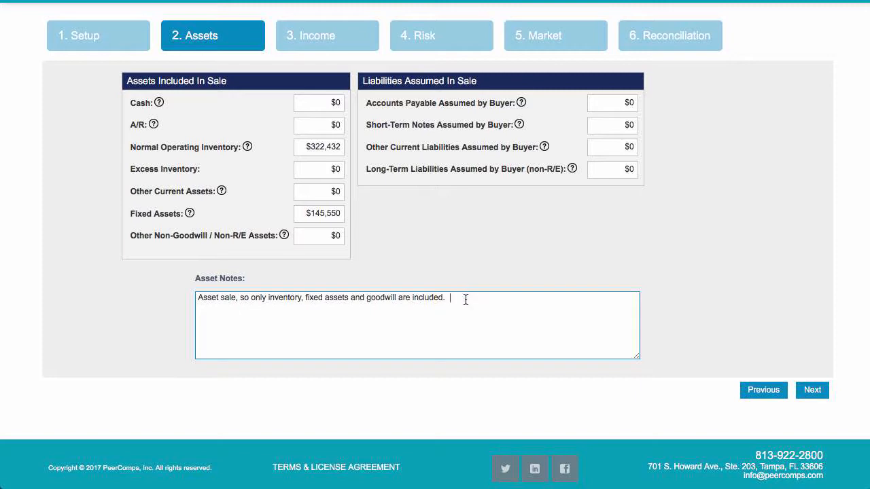
Proceed to the Income stage and examine the depreciation, interest and officers compensation entries in the actual and projected earnings
{"action": "scroll", "coordinate": [680, 326], "scroll_direction": "down", "scroll_amount": 1}
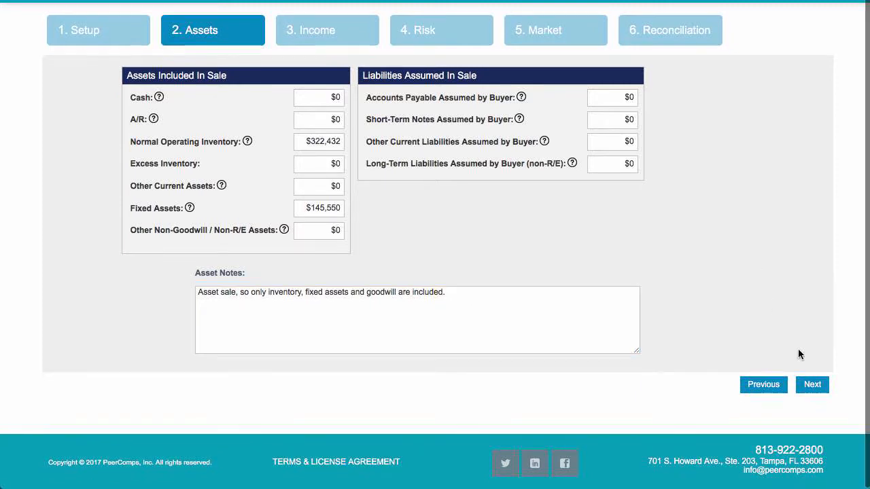
{"action": "left_click", "coordinate": [812, 385]}
{"action": "scroll", "coordinate": [729, 196], "scroll_direction": "down", "scroll_amount": 2}
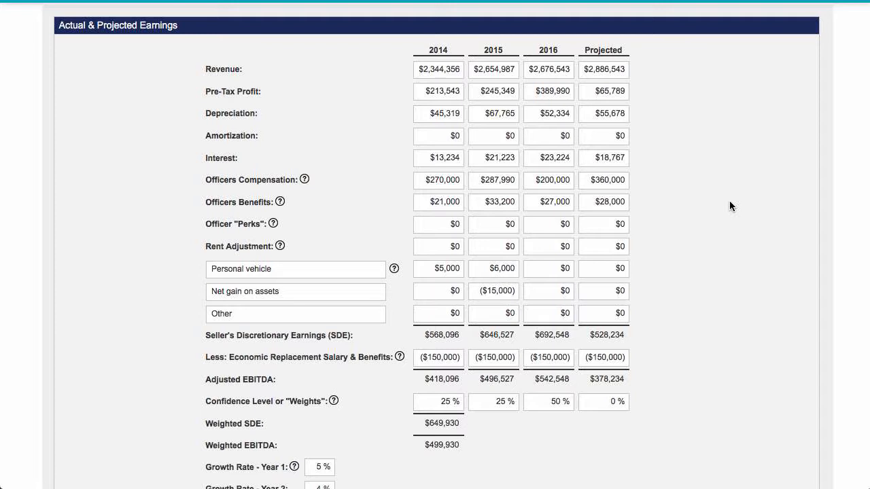
{"action": "scroll", "coordinate": [730, 200], "scroll_direction": "up", "scroll_amount": 1}
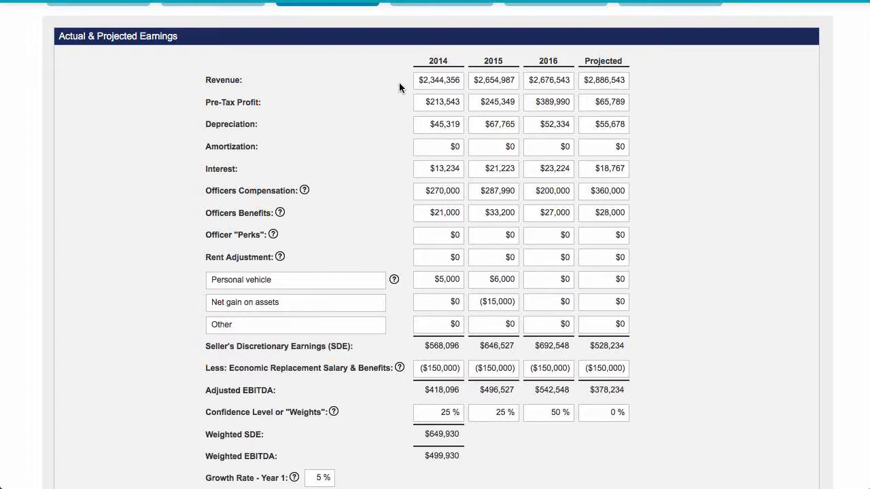
{"action": "scroll", "coordinate": [399, 87], "scroll_direction": "down", "scroll_amount": 1}
{"action": "left_click", "coordinate": [426, 105]}
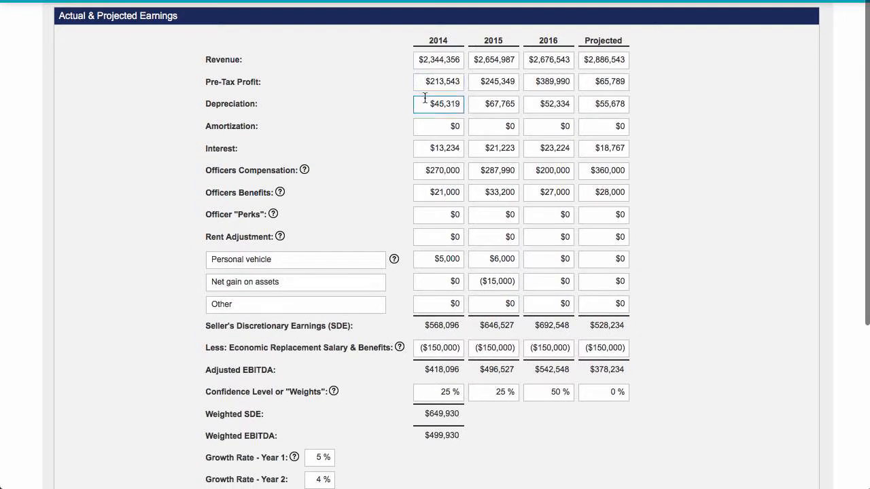
{"action": "left_click", "coordinate": [425, 150]}
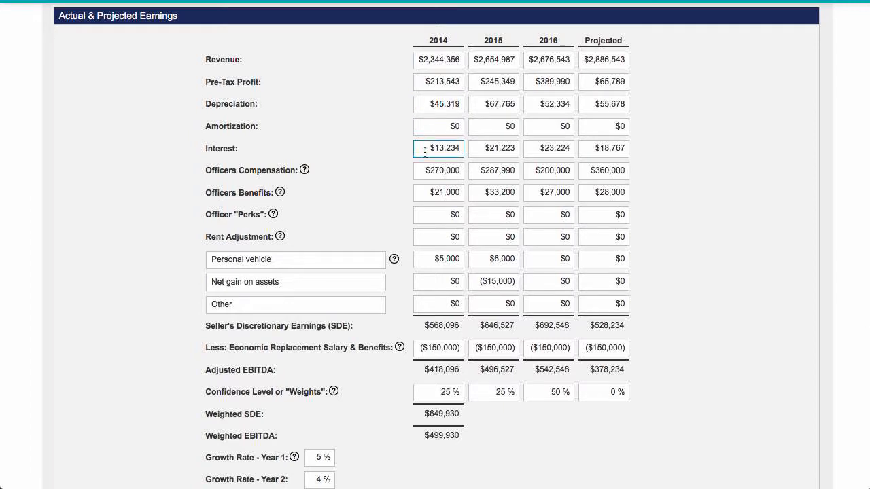
{"action": "left_click", "coordinate": [408, 152]}
{"action": "left_click", "coordinate": [420, 170]}
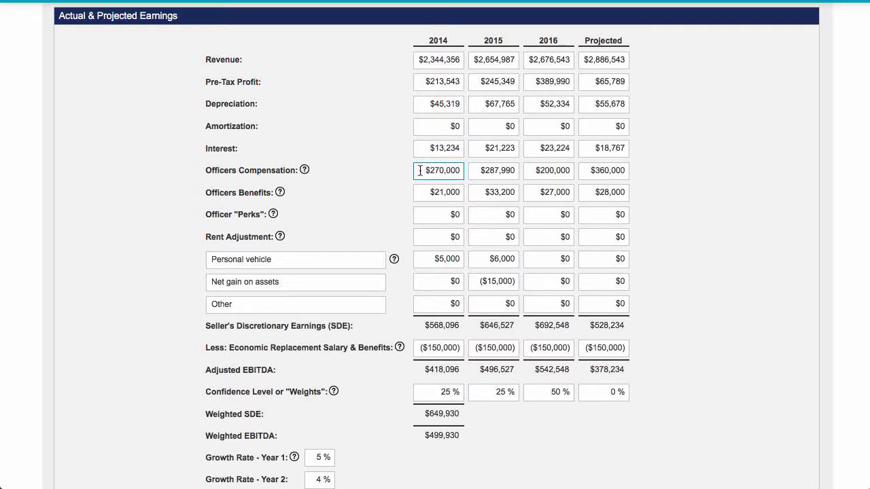
{"action": "left_click", "coordinate": [533, 171]}
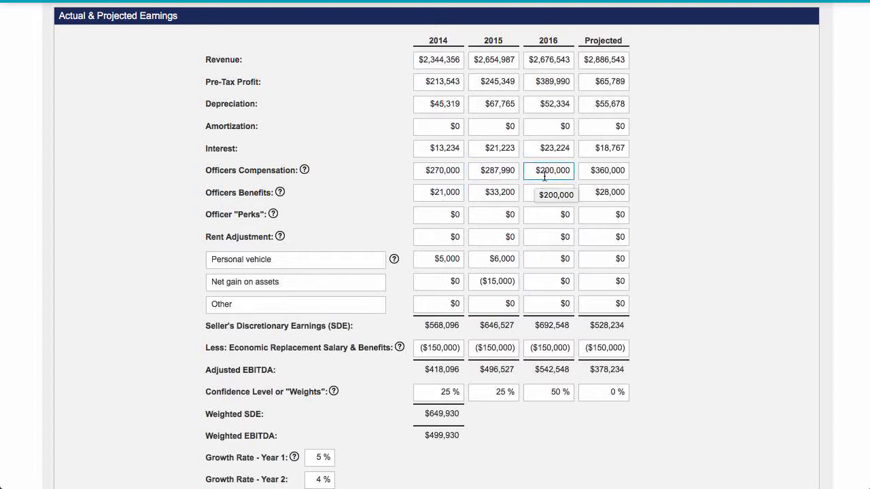
{"action": "left_click", "coordinate": [638, 197]}
Examine the rent adjustment and the custom adjustment rows for personal vehicle, net gain on assets and other
{"action": "scroll", "coordinate": [638, 197], "scroll_direction": "down", "scroll_amount": 2}
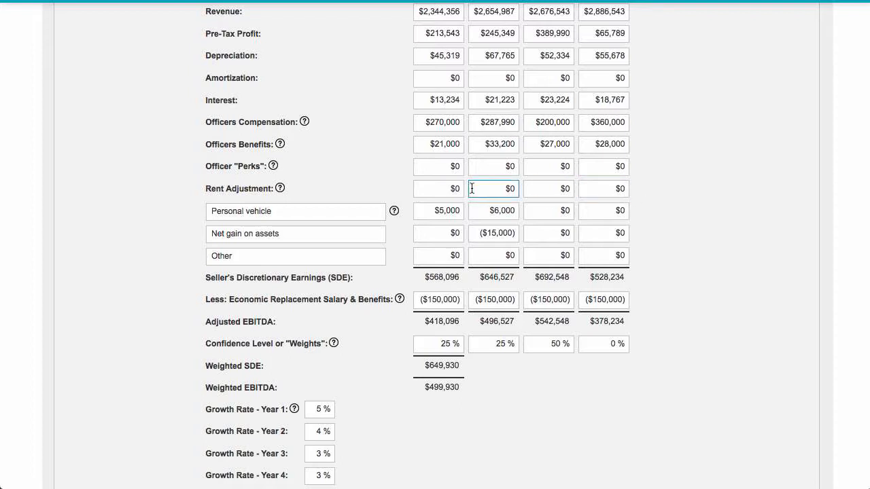
{"action": "left_click", "coordinate": [447, 190]}
{"action": "left_click_drag", "start_coordinate": [447, 191], "coordinate": [466, 191]}
{"action": "left_click", "coordinate": [312, 210]}
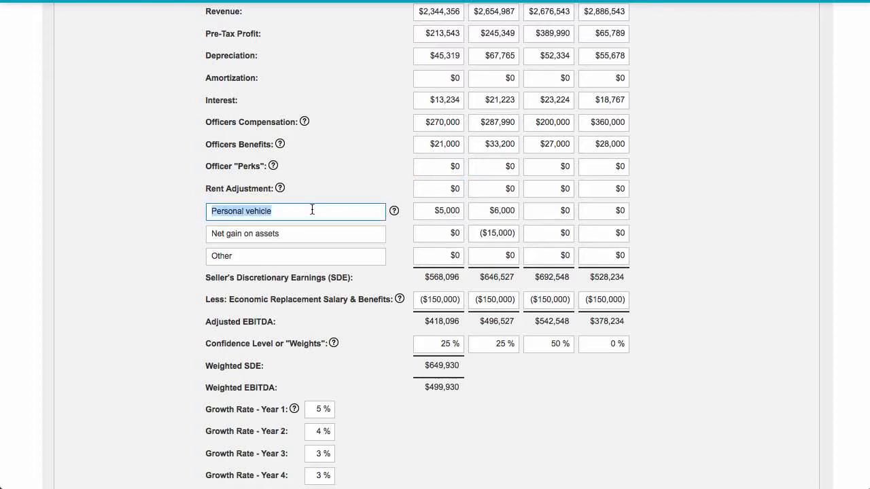
{"action": "left_click", "coordinate": [305, 235]}
{"action": "left_click", "coordinate": [302, 259]}
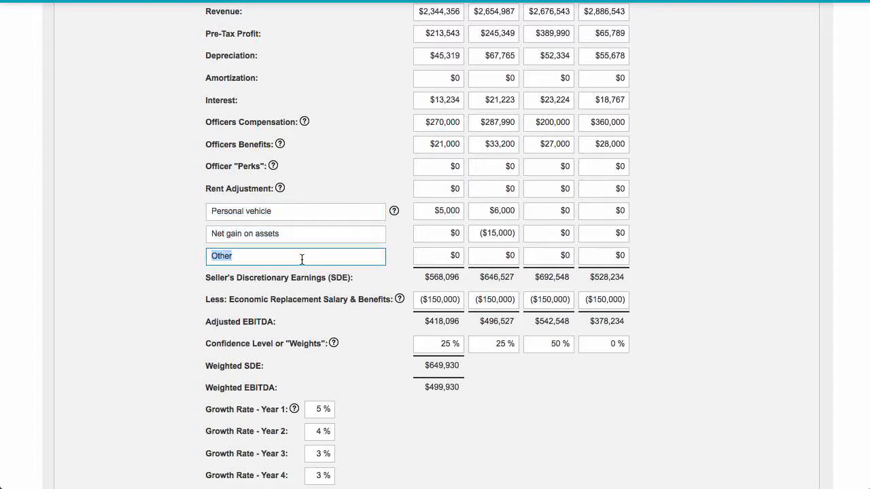
{"action": "left_click", "coordinate": [319, 212]}
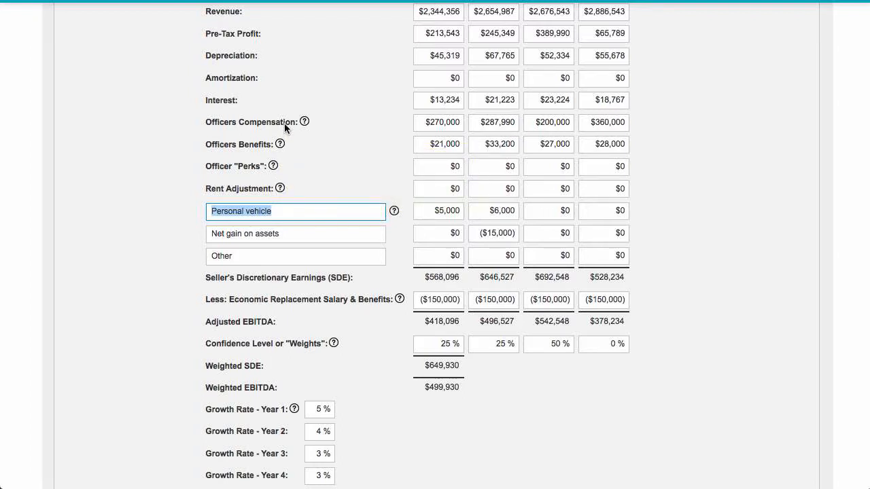
{"action": "left_click", "coordinate": [296, 235]}
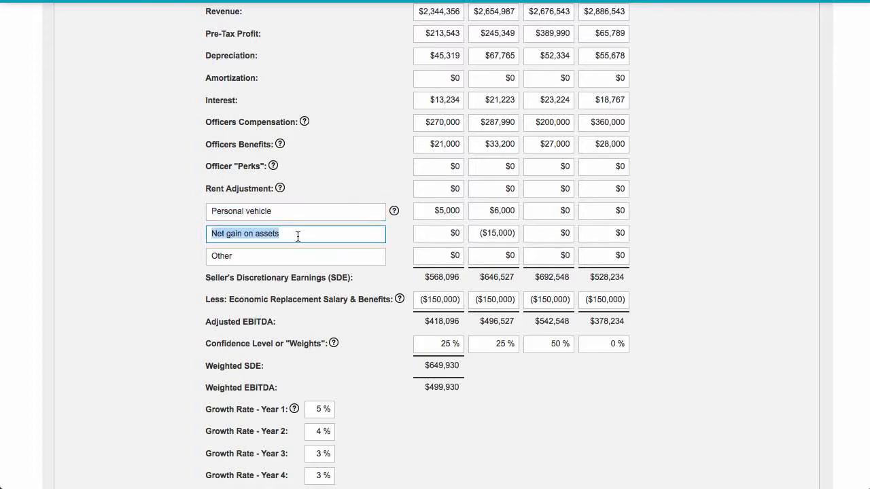
Check the labels of the three custom adjustment rows against the yearly amounts in the earnings table
{"action": "left_click", "coordinate": [295, 257]}
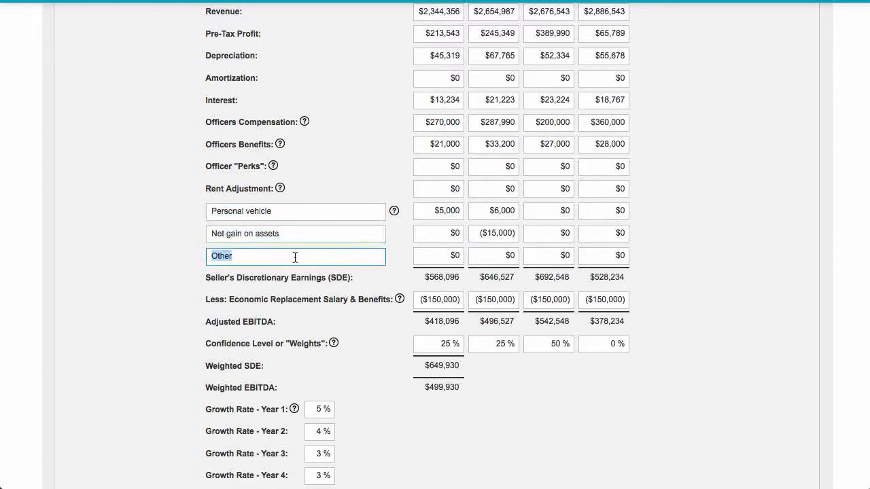
{"action": "left_click", "coordinate": [300, 209]}
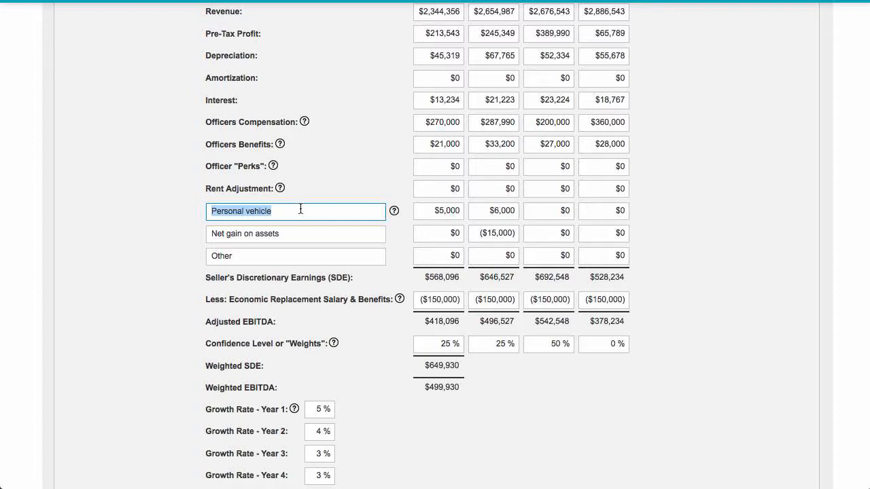
{"action": "left_click", "coordinate": [327, 258]}
{"action": "scroll", "coordinate": [327, 257], "scroll_direction": "up", "scroll_amount": 1}
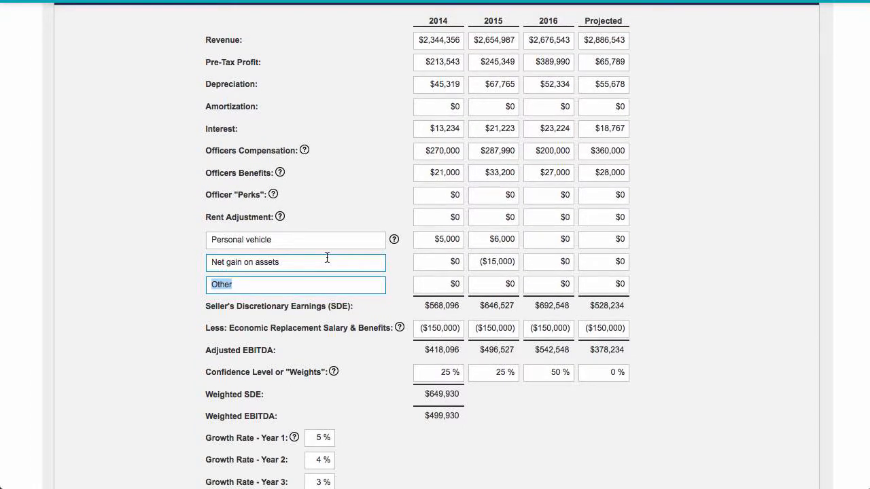
Examine the 2014 economic replacement salary and benefits deduction between the Seller's Discretionary Earnings and Adjusted EBITDA rows
{"action": "scroll", "coordinate": [327, 258], "scroll_direction": "down", "scroll_amount": 2}
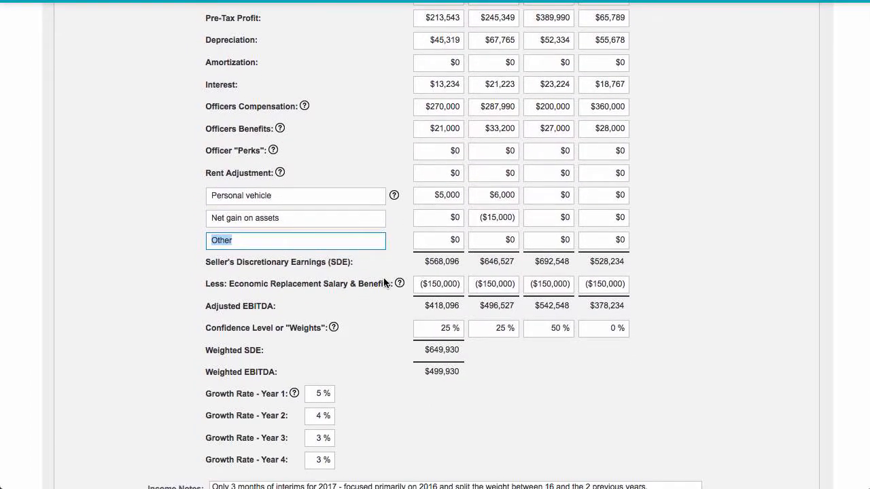
{"action": "scroll", "coordinate": [387, 280], "scroll_direction": "down", "scroll_amount": 1}
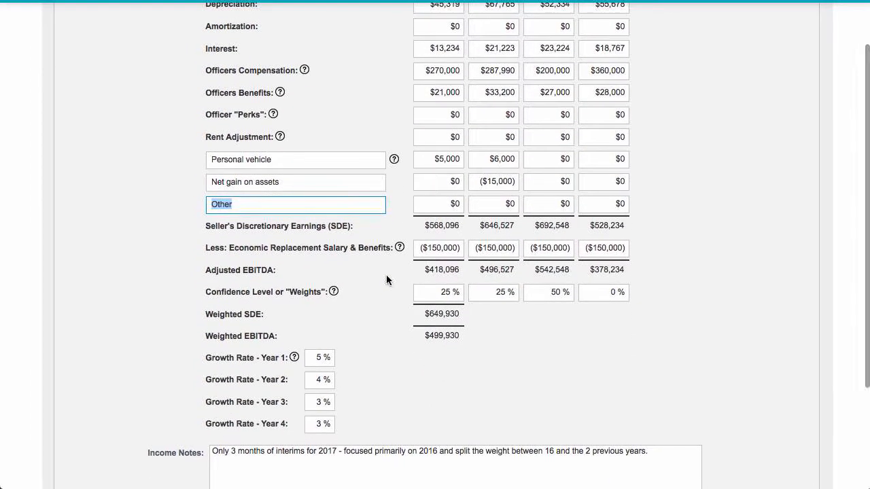
{"action": "left_click", "coordinate": [420, 248]}
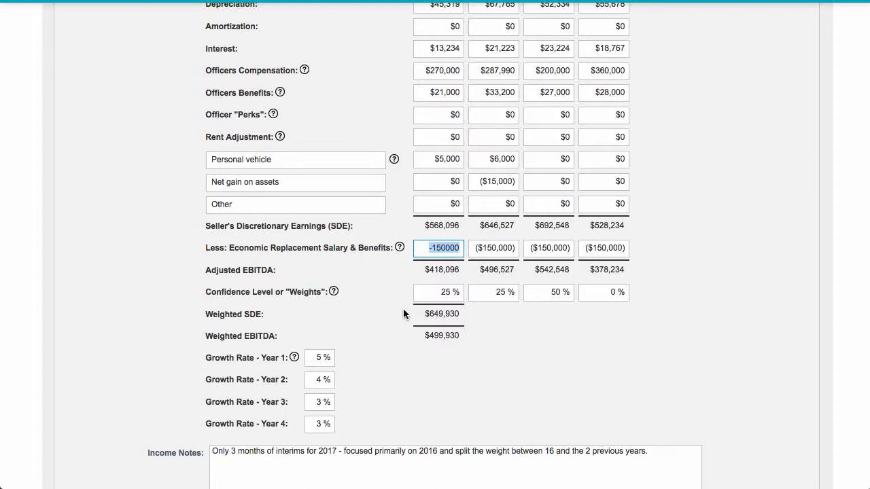
{"action": "scroll", "coordinate": [404, 313], "scroll_direction": "down", "scroll_amount": 2}
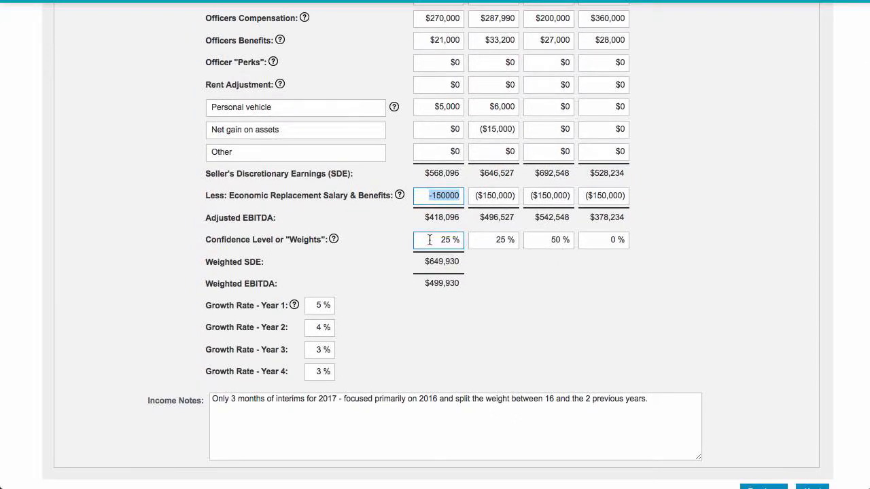
{"action": "scroll", "coordinate": [365, 242], "scroll_direction": "up", "scroll_amount": 2}
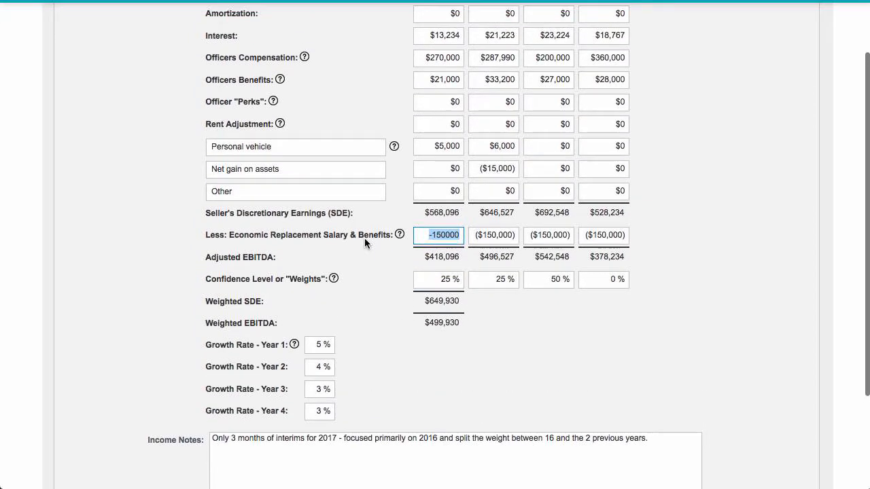
{"action": "scroll", "coordinate": [375, 284], "scroll_direction": "down", "scroll_amount": 1}
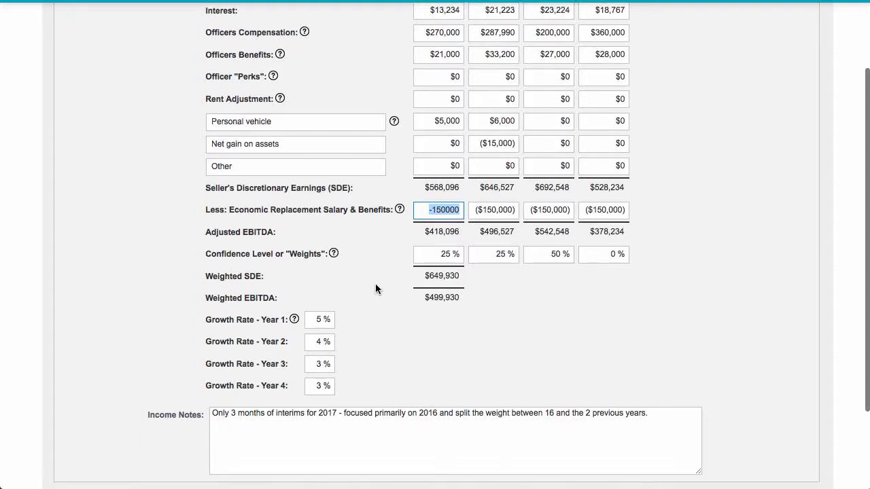
{"action": "scroll", "coordinate": [375, 284], "scroll_direction": "up", "scroll_amount": 2}
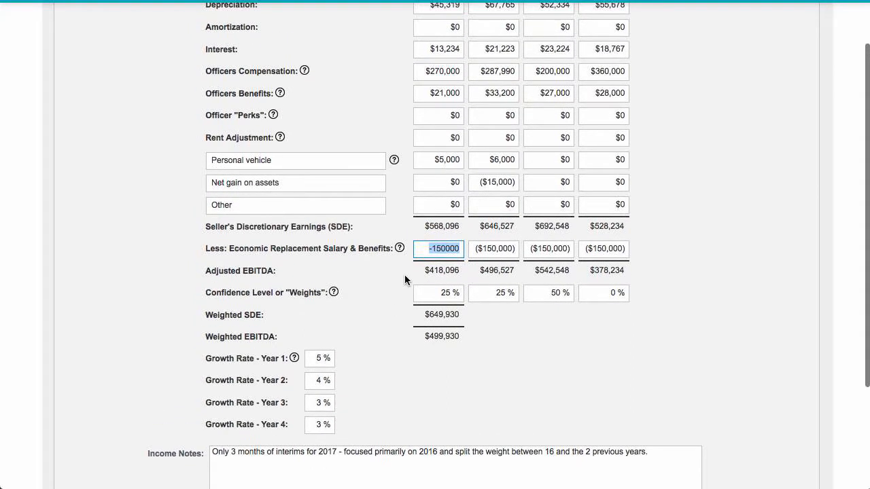
{"action": "scroll", "coordinate": [753, 216], "scroll_direction": "up", "scroll_amount": 4}
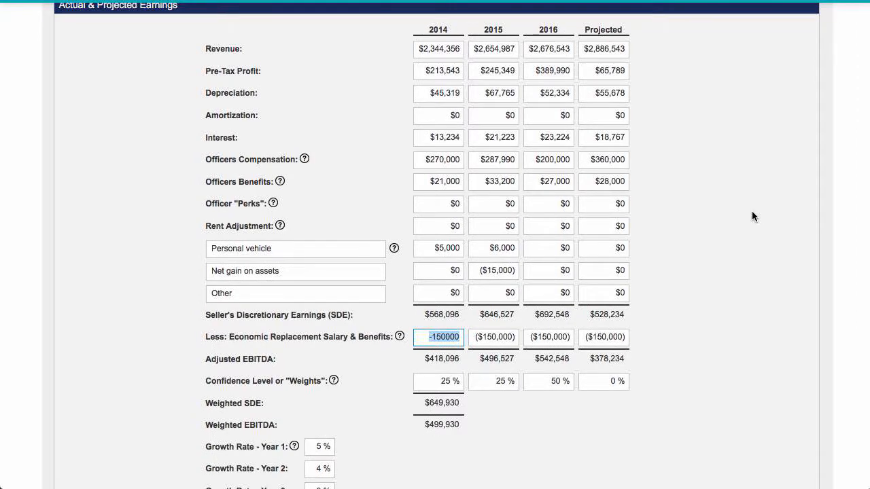
Compare the earnings across the years and inspect the 2014 confidence level weight
{"action": "scroll", "coordinate": [753, 216], "scroll_direction": "down", "scroll_amount": 1}
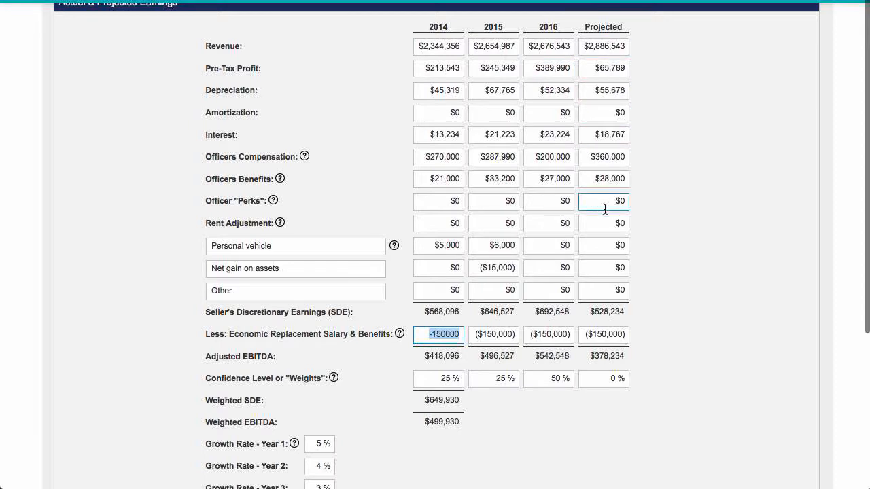
{"action": "scroll", "coordinate": [685, 306], "scroll_direction": "down", "scroll_amount": 1}
{"action": "scroll", "coordinate": [685, 301], "scroll_direction": "down", "scroll_amount": 2}
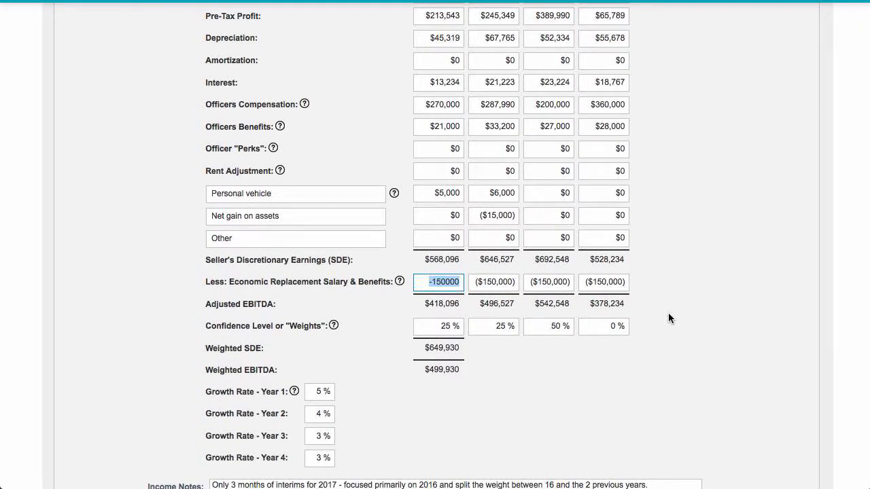
{"action": "scroll", "coordinate": [669, 317], "scroll_direction": "down", "scroll_amount": 1}
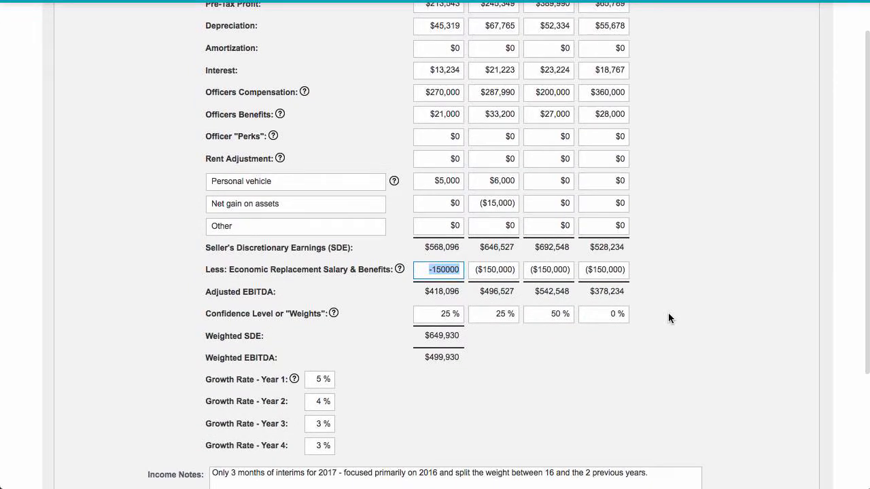
{"action": "scroll", "coordinate": [669, 318], "scroll_direction": "up", "scroll_amount": 3}
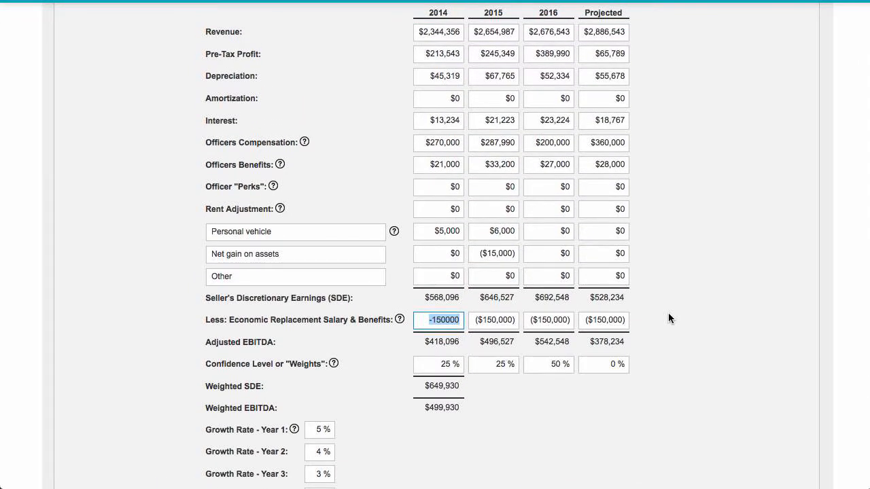
{"action": "scroll", "coordinate": [668, 312], "scroll_direction": "down", "scroll_amount": 3}
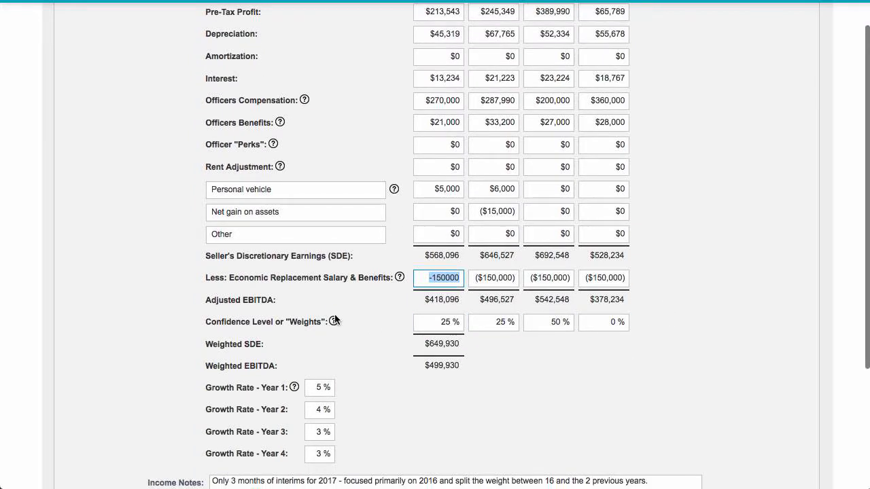
{"action": "left_click", "coordinate": [427, 325]}
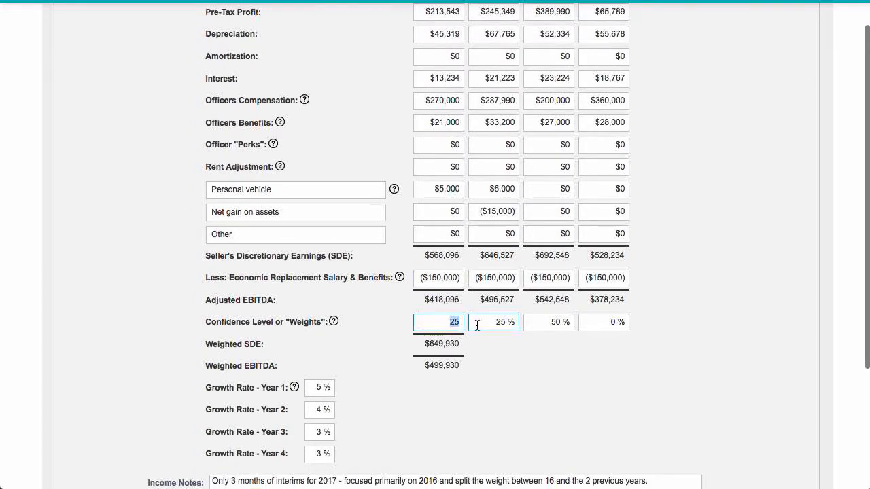
Review the Projected earnings column and the confidence weight assigned to it
{"action": "scroll", "coordinate": [503, 367], "scroll_direction": "up", "scroll_amount": 2}
{"action": "scroll", "coordinate": [516, 382], "scroll_direction": "up", "scroll_amount": 1}
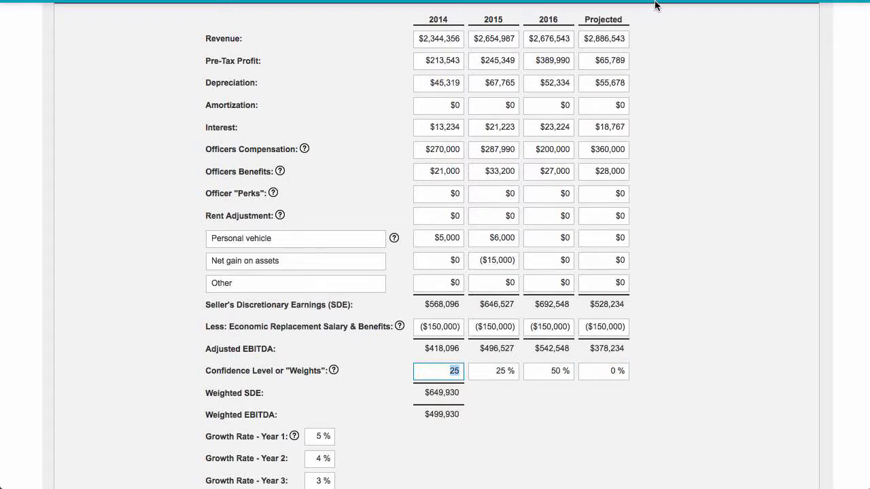
{"action": "mouse_move", "coordinate": [608, 17]}
{"action": "left_mouse_down"}
{"action": "mouse_move", "coordinate": [607, 103]}
{"action": "mouse_move", "coordinate": [617, 85]}
{"action": "mouse_move", "coordinate": [602, 33]}
{"action": "left_mouse_up"}
{"action": "left_click", "coordinate": [602, 21]}
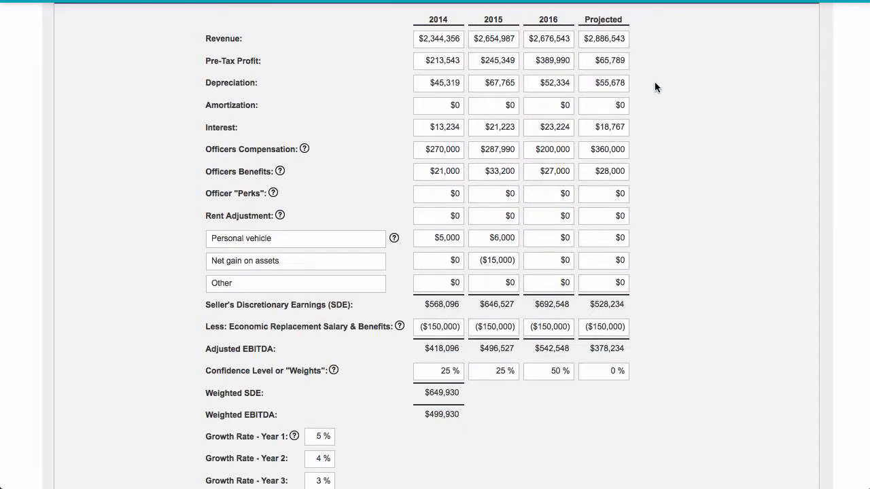
{"action": "scroll", "coordinate": [654, 87], "scroll_direction": "down", "scroll_amount": 1}
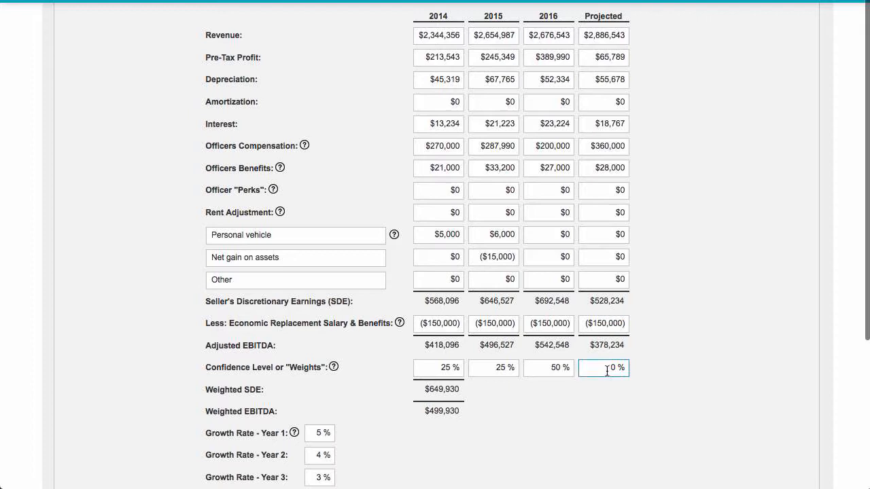
{"action": "scroll", "coordinate": [636, 367], "scroll_direction": "down", "scroll_amount": 1}
{"action": "scroll", "coordinate": [637, 369], "scroll_direction": "down", "scroll_amount": 1}
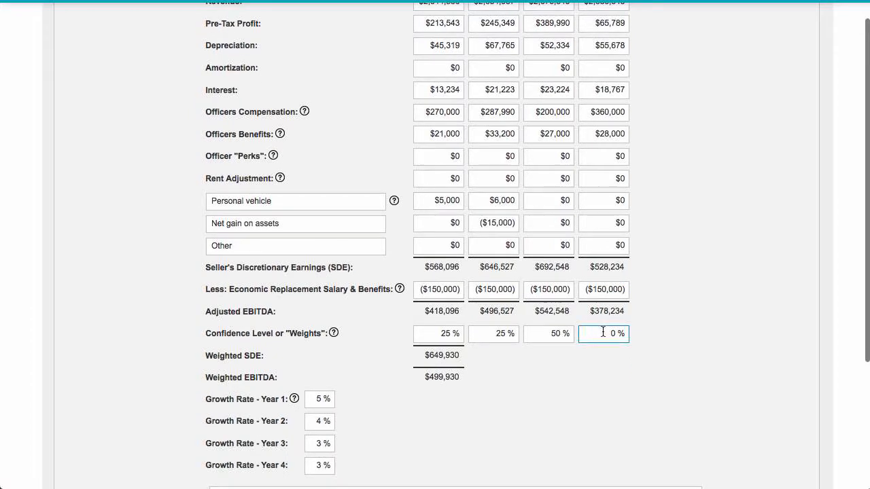
{"action": "scroll", "coordinate": [646, 345], "scroll_direction": "down", "scroll_amount": 1}
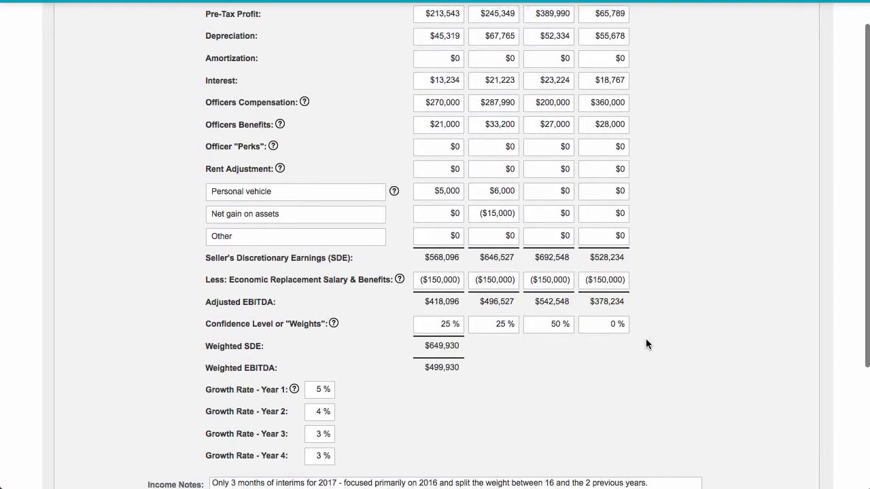
Examine the Weighted SDE and Weighted EBITDA figures below the confidence weights
{"action": "scroll", "coordinate": [489, 334], "scroll_direction": "down", "scroll_amount": 2}
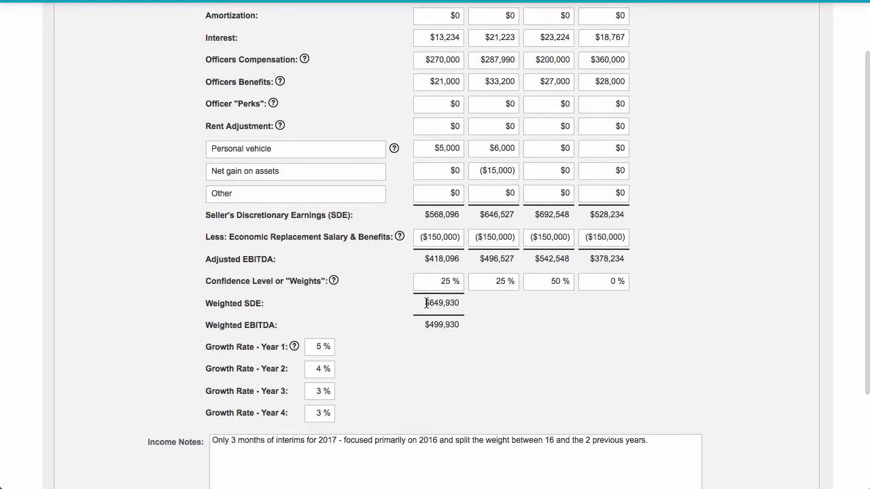
{"action": "left_click_drag", "start_coordinate": [425, 304], "coordinate": [462, 325]}
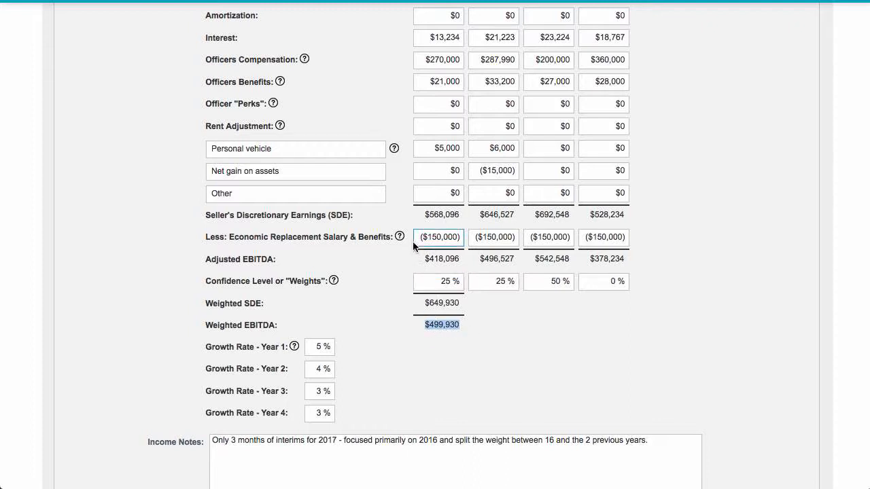
{"action": "scroll", "coordinate": [392, 317], "scroll_direction": "down", "scroll_amount": 2}
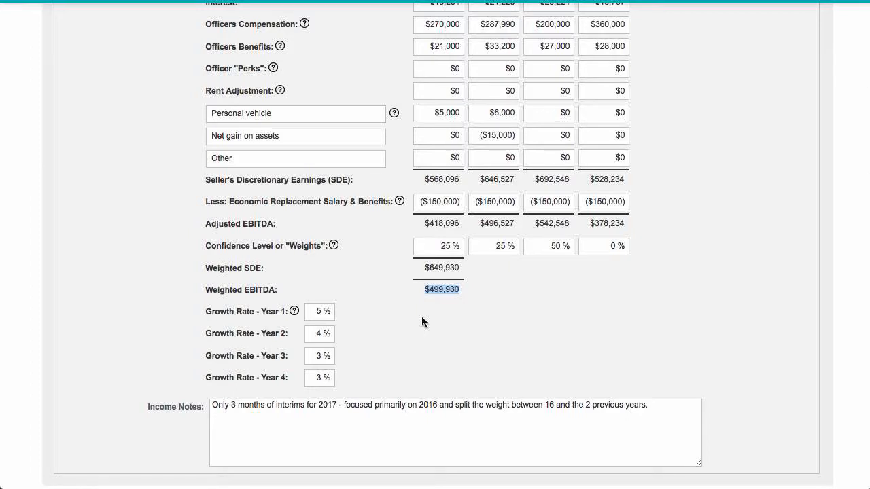
{"action": "scroll", "coordinate": [421, 322], "scroll_direction": "down", "scroll_amount": 1}
{"action": "scroll", "coordinate": [414, 282], "scroll_direction": "up", "scroll_amount": 1}
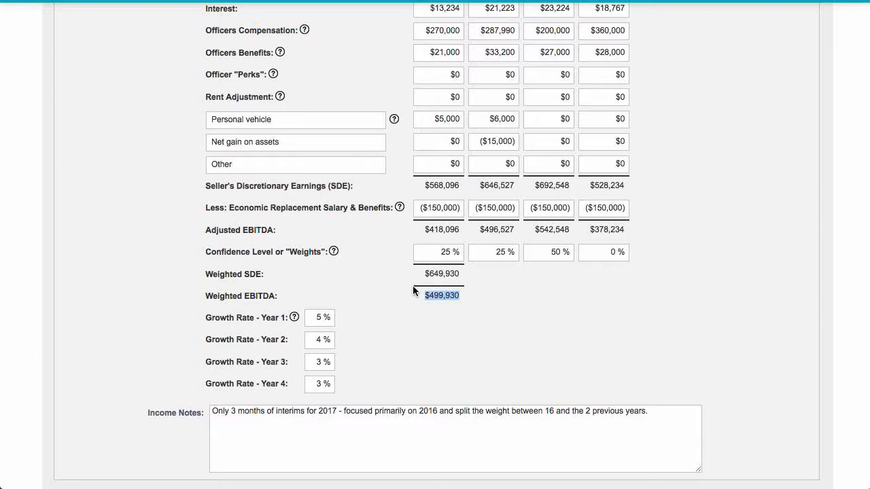
Review the growth rate assumptions for years 1 through 4 and their help marker
{"action": "scroll", "coordinate": [413, 285], "scroll_direction": "down", "scroll_amount": 2}
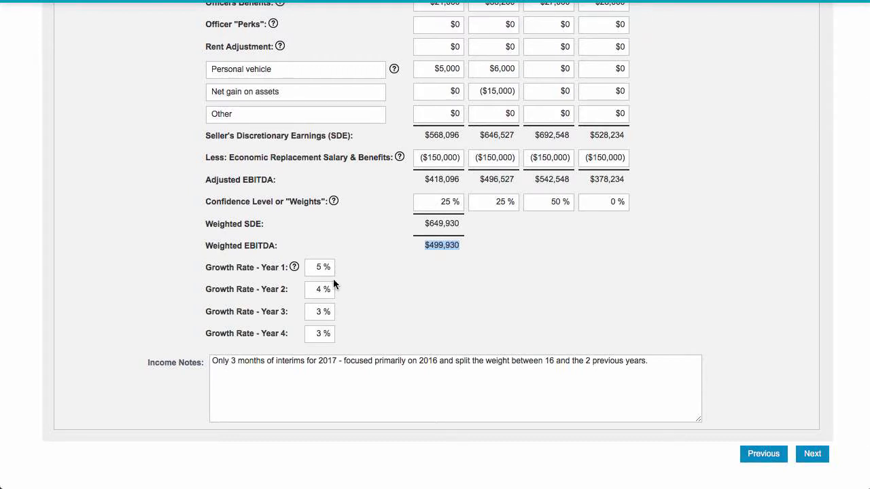
{"action": "left_click", "coordinate": [317, 290]}
{"action": "scroll", "coordinate": [374, 301], "scroll_direction": "down", "scroll_amount": 1}
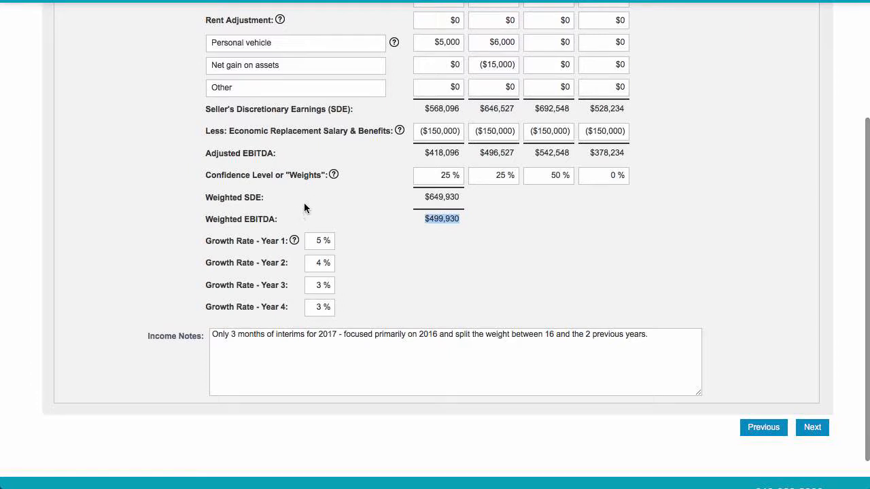
{"action": "mouse_move", "coordinate": [295, 242]}
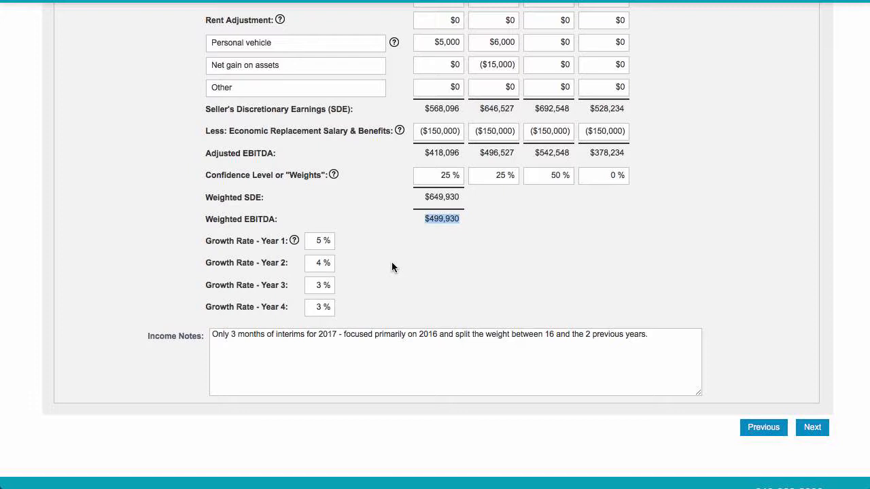
Read the income notes explaining the year weighting and compare them with the confidence weights in the earnings table
{"action": "left_click", "coordinate": [627, 341]}
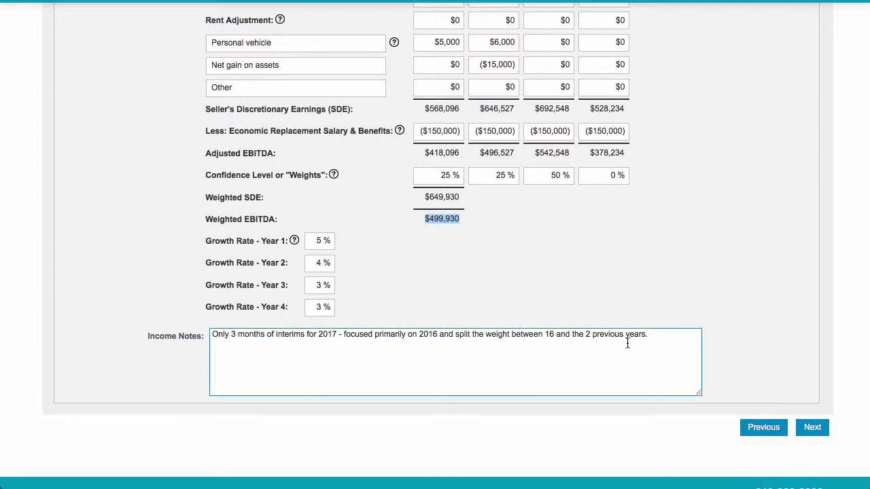
{"action": "left_click", "coordinate": [661, 335]}
{"action": "scroll", "coordinate": [629, 358], "scroll_direction": "down", "scroll_amount": 1}
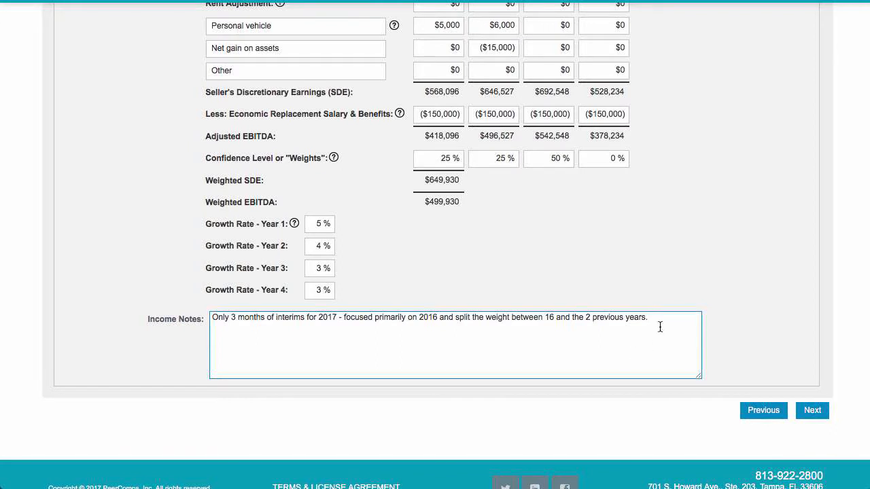
{"action": "scroll", "coordinate": [660, 325], "scroll_direction": "up", "scroll_amount": 1}
{"action": "scroll", "coordinate": [725, 273], "scroll_direction": "up", "scroll_amount": 5}
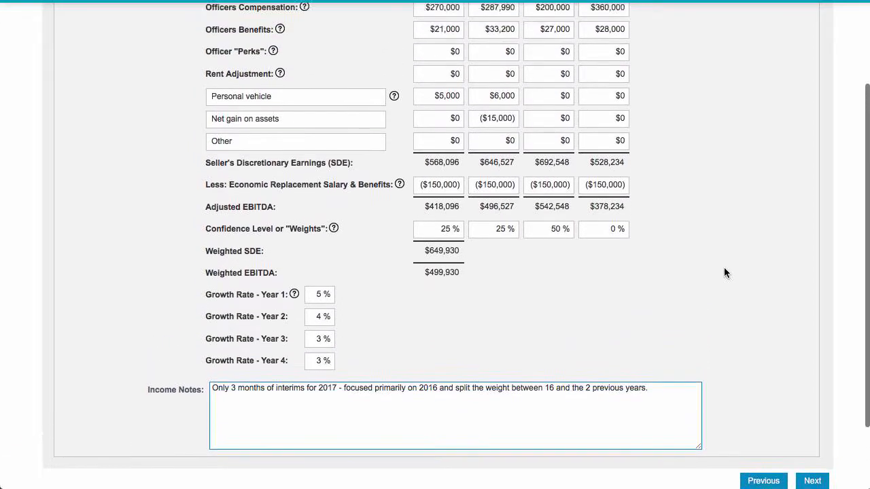
{"action": "scroll", "coordinate": [725, 273], "scroll_direction": "down", "scroll_amount": 7}
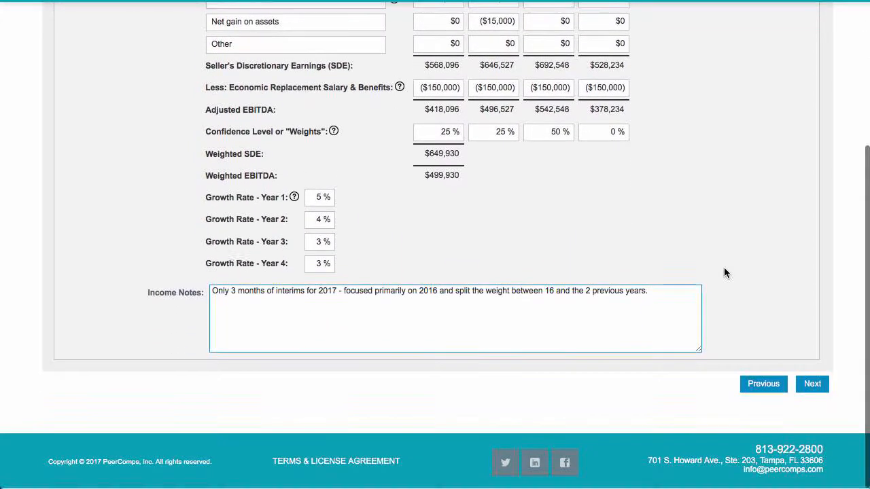
{"action": "scroll", "coordinate": [675, 297], "scroll_direction": "up", "scroll_amount": 1}
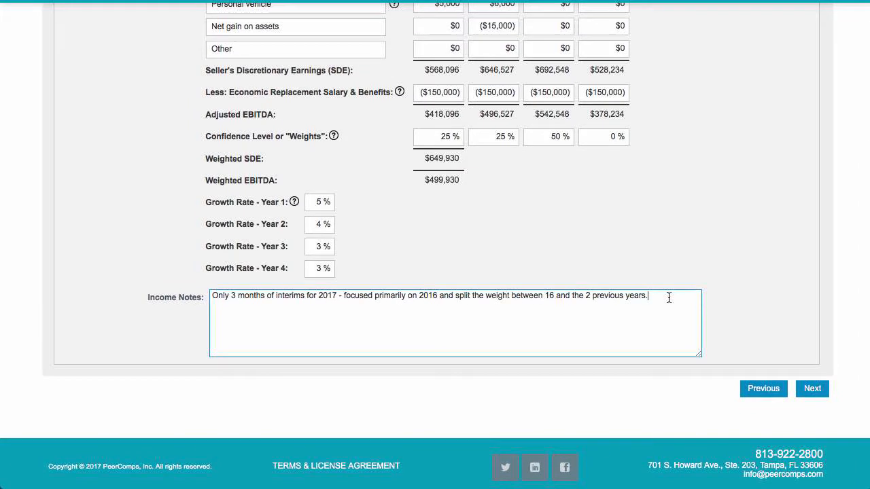
{"action": "scroll", "coordinate": [669, 298], "scroll_direction": "up", "scroll_amount": 2}
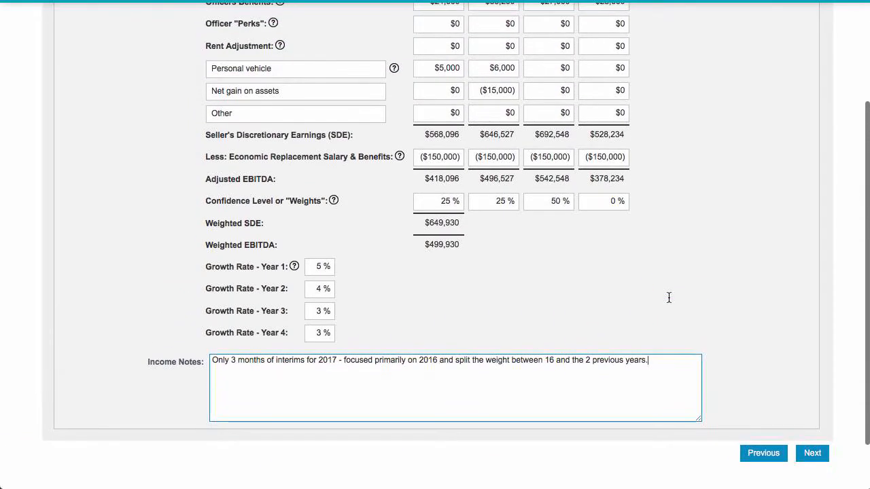
Recheck the adjusted earnings, weights and growth rates against the income notes, and continue to the Risk section
{"action": "scroll", "coordinate": [669, 302], "scroll_direction": "up", "scroll_amount": 2}
{"action": "scroll", "coordinate": [668, 302], "scroll_direction": "down", "scroll_amount": 3}
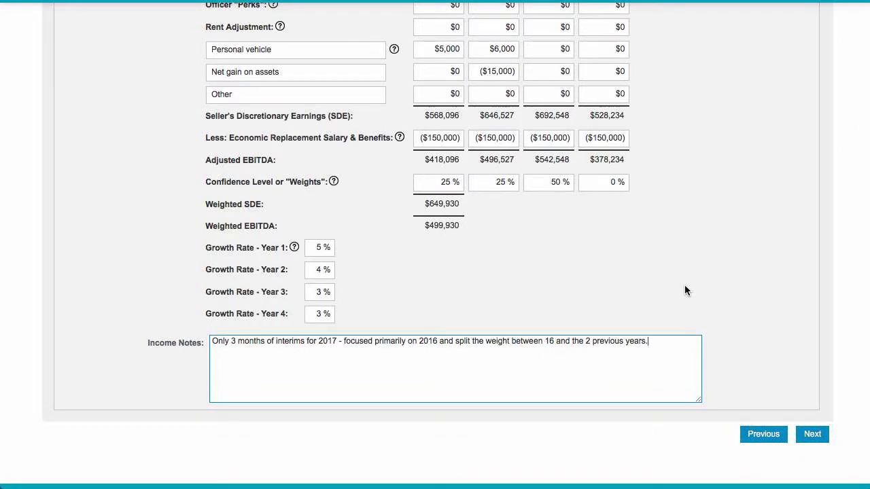
{"action": "scroll", "coordinate": [700, 221], "scroll_direction": "up", "scroll_amount": 4}
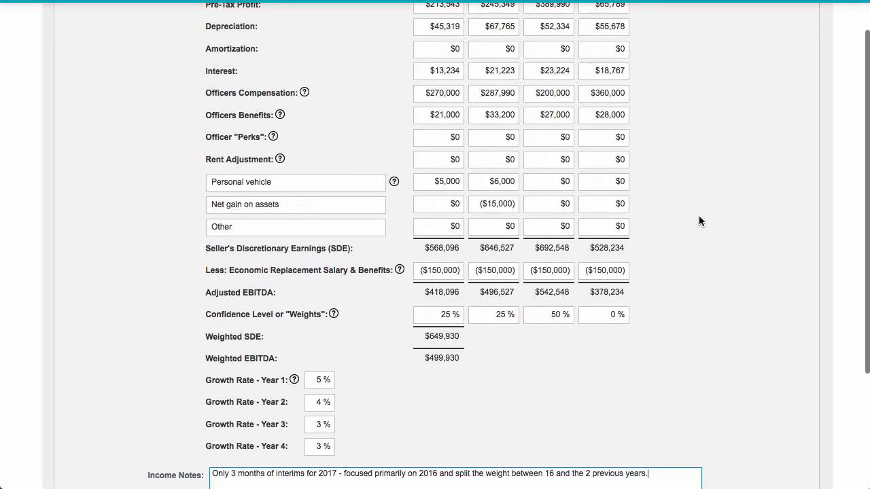
{"action": "scroll", "coordinate": [699, 221], "scroll_direction": "down", "scroll_amount": 4}
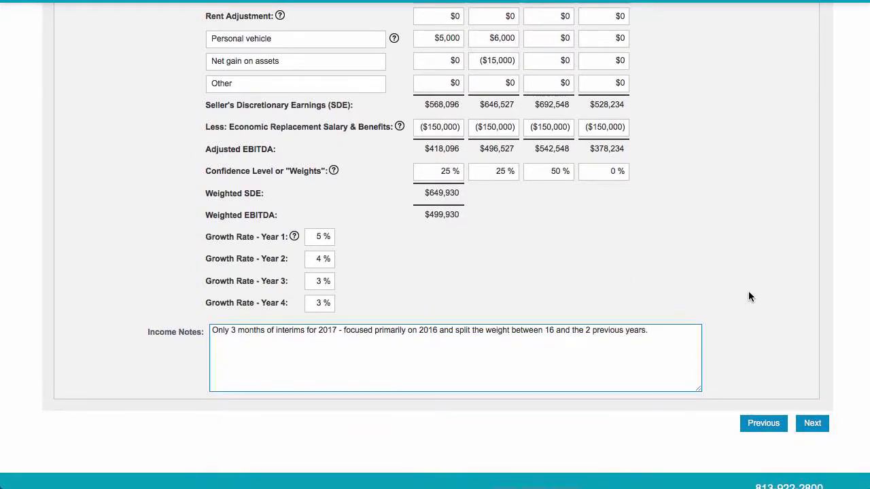
{"action": "left_click", "coordinate": [813, 423]}
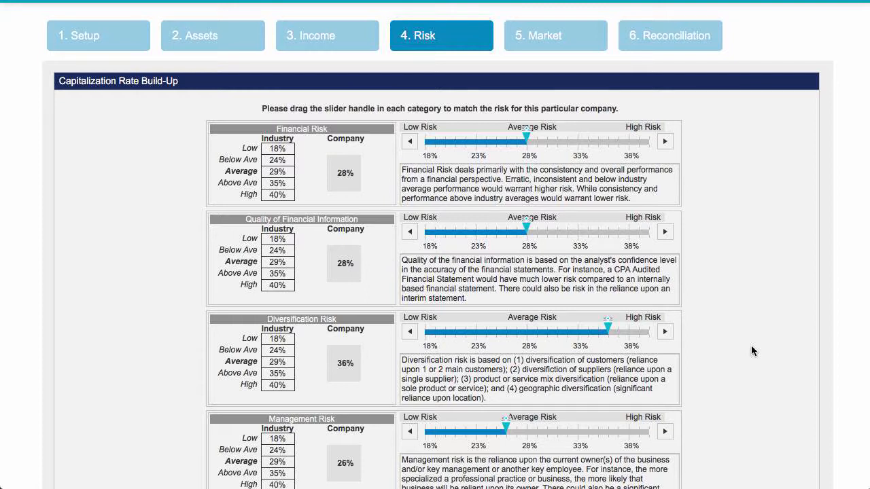
Try the company's Financial Risk rating at 22%, 38% and 21%, and return it to 28%
{"action": "scroll", "coordinate": [751, 351], "scroll_direction": "down", "scroll_amount": 3}
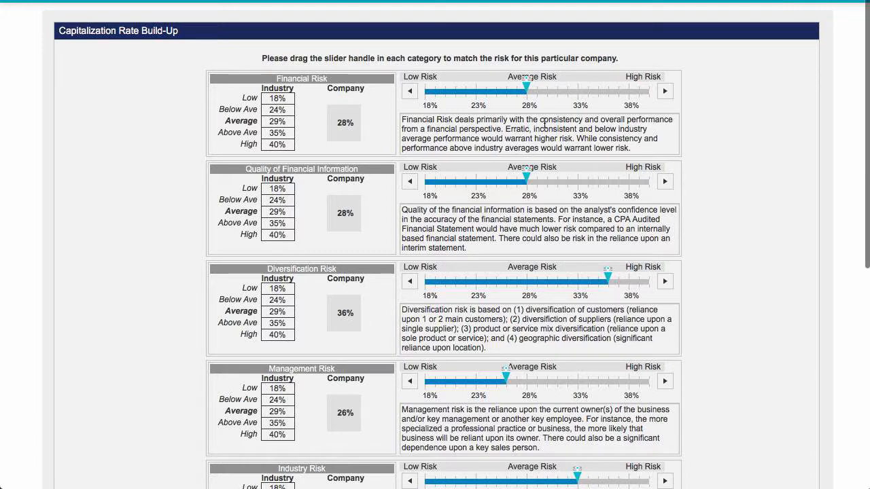
{"action": "left_click_drag", "start_coordinate": [528, 90], "coordinate": [465, 96]}
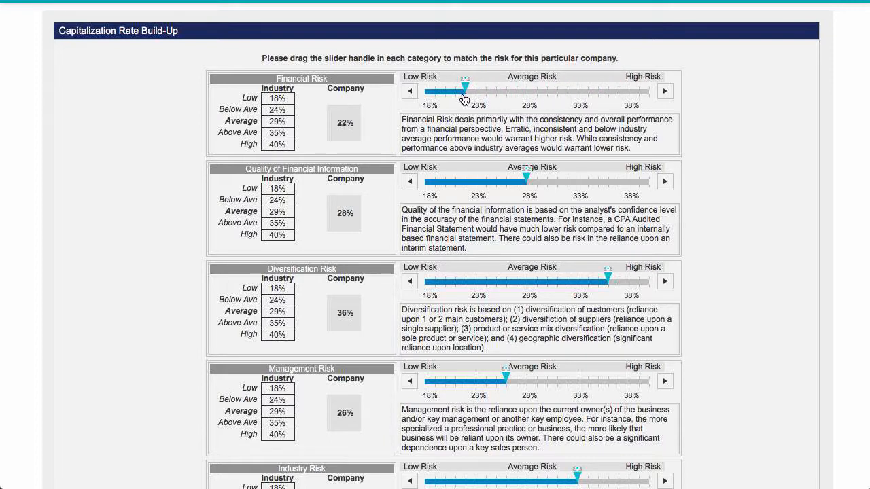
{"action": "left_click_drag", "start_coordinate": [466, 87], "coordinate": [629, 95]}
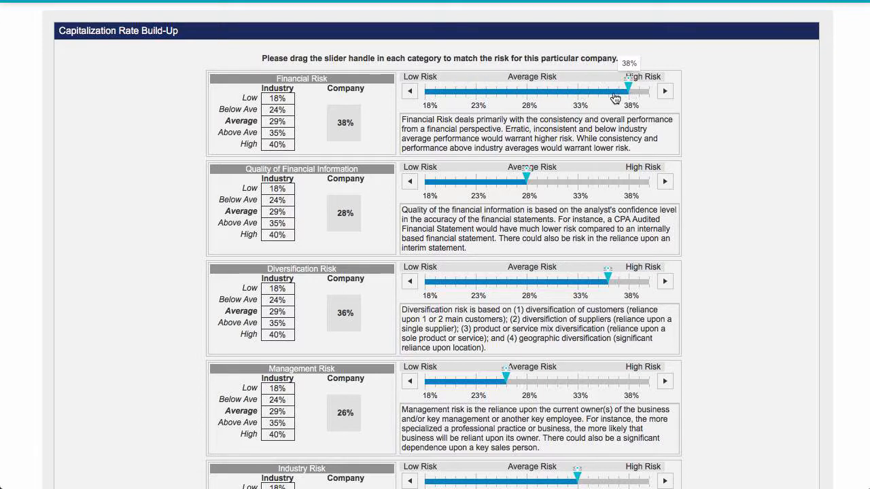
{"action": "left_click_drag", "start_coordinate": [338, 121], "coordinate": [356, 122]}
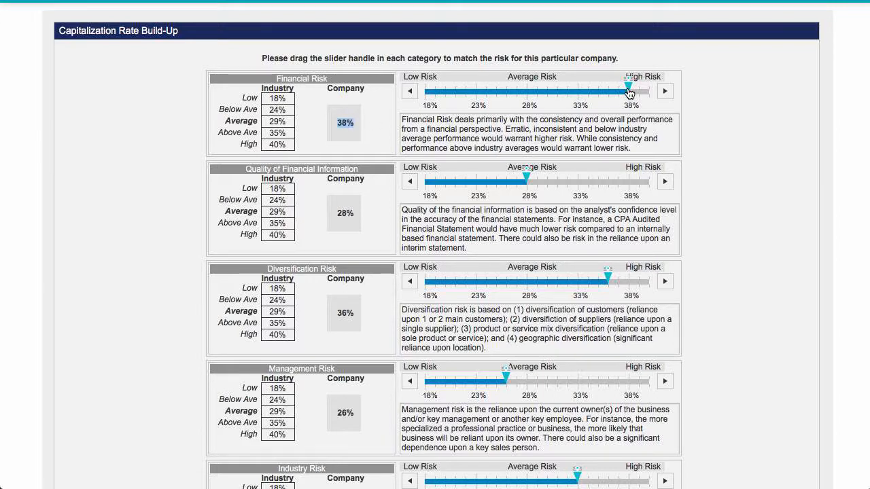
{"action": "left_click_drag", "start_coordinate": [629, 90], "coordinate": [455, 93]}
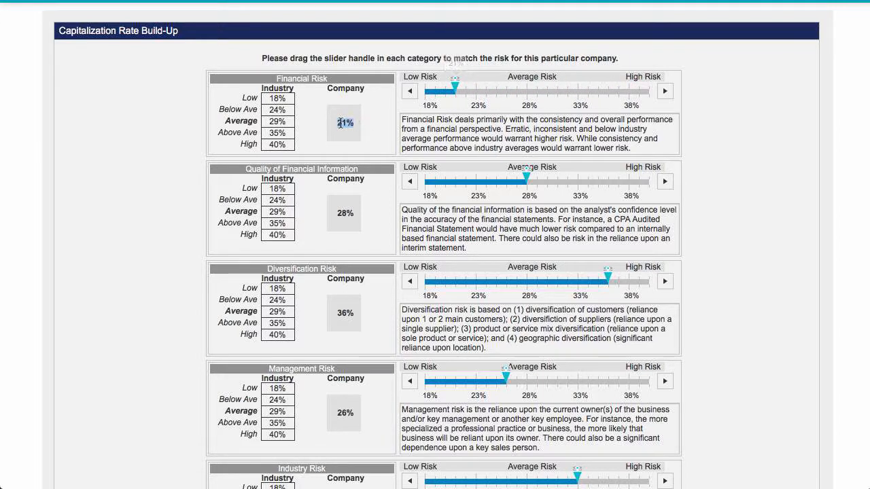
{"action": "left_click_drag", "start_coordinate": [338, 122], "coordinate": [355, 122]}
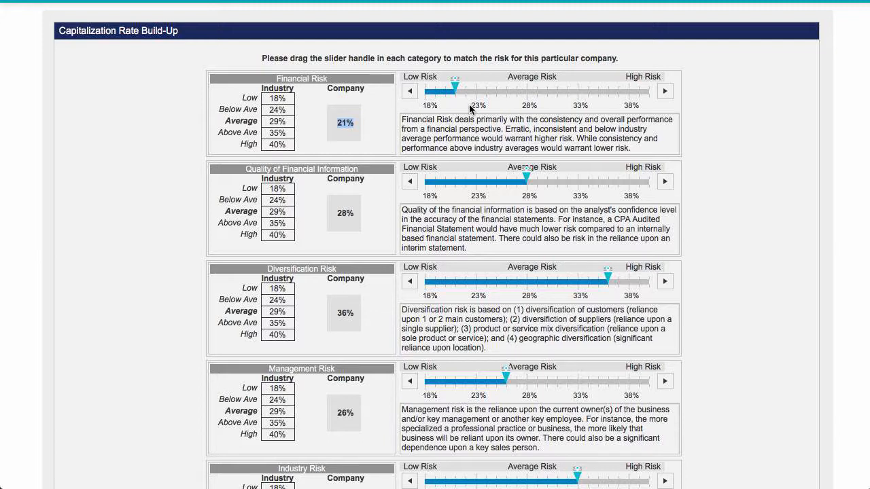
{"action": "left_click_drag", "start_coordinate": [457, 92], "coordinate": [533, 94]}
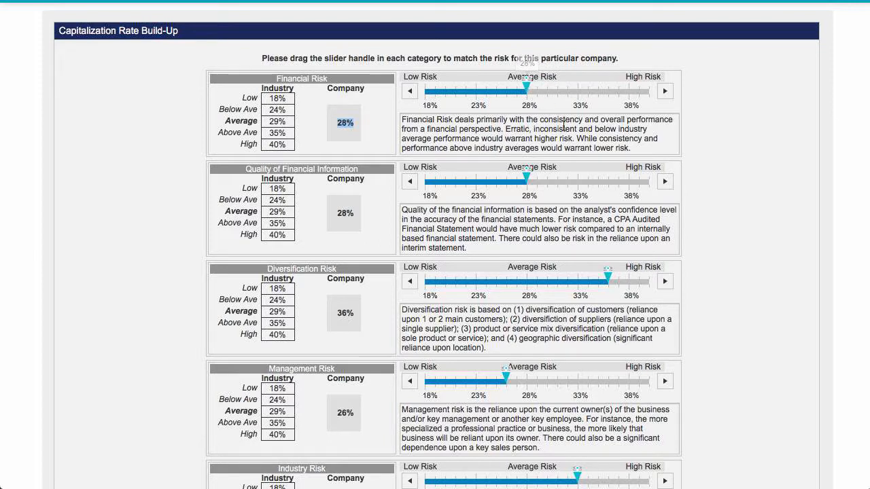
Lower the company's Quality of Financial Information risk rating to 26%
{"action": "scroll", "coordinate": [568, 131], "scroll_direction": "down", "scroll_amount": 1}
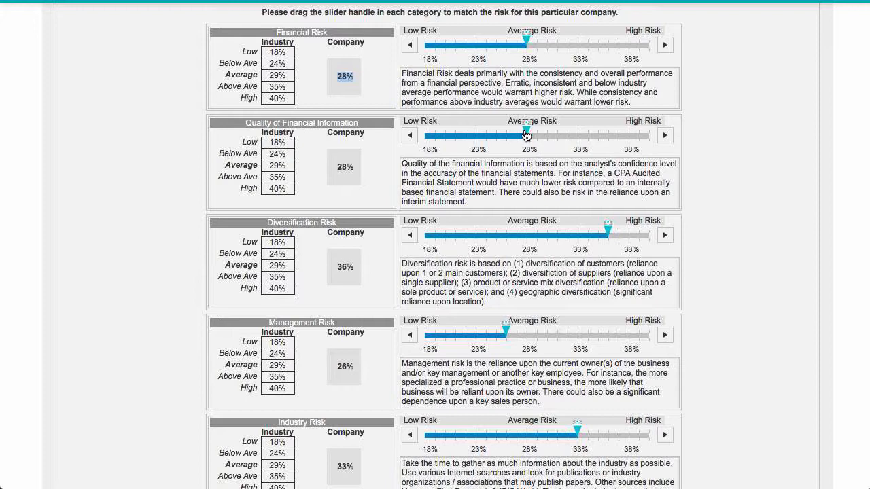
{"action": "left_click_drag", "start_coordinate": [528, 135], "coordinate": [510, 134]}
Review the Diversification, Management, Industry and Competition risk ratings with their descriptions, and read the cap rate notes
{"action": "scroll", "coordinate": [484, 217], "scroll_direction": "down", "scroll_amount": 3}
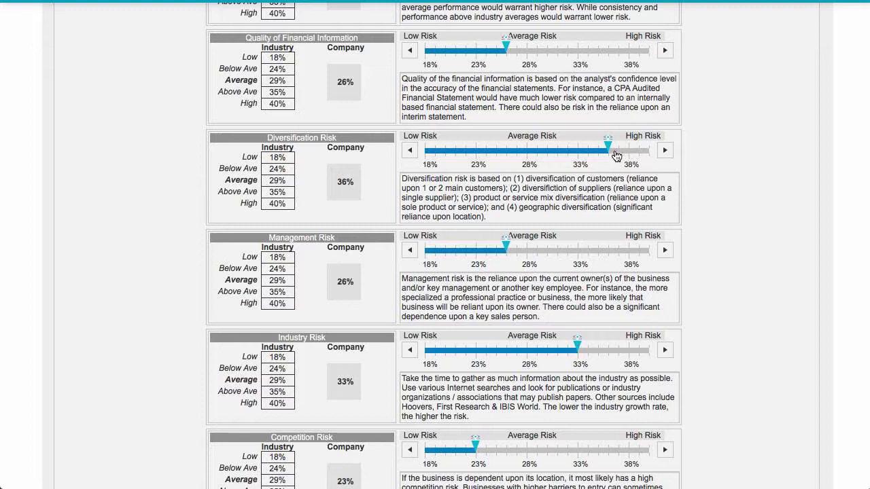
{"action": "scroll", "coordinate": [463, 180], "scroll_direction": "down", "scroll_amount": 3}
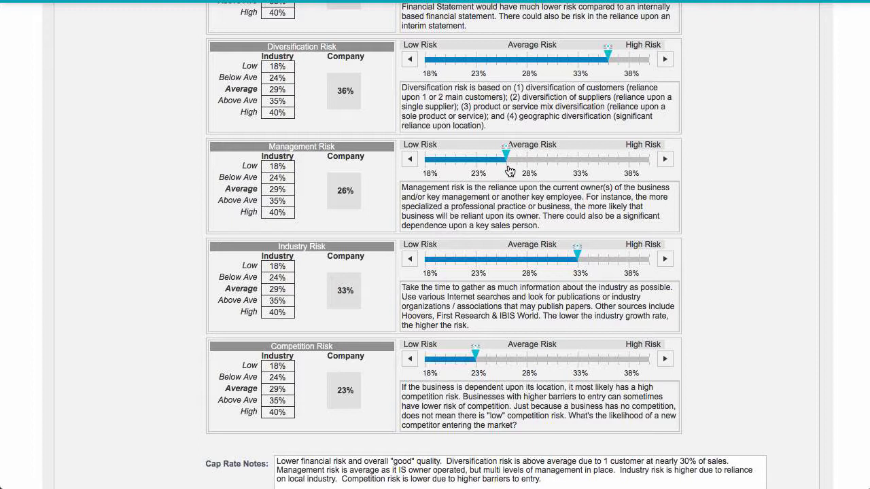
{"action": "mouse_move", "coordinate": [510, 174]}
{"action": "scroll", "coordinate": [503, 175], "scroll_direction": "down", "scroll_amount": 1}
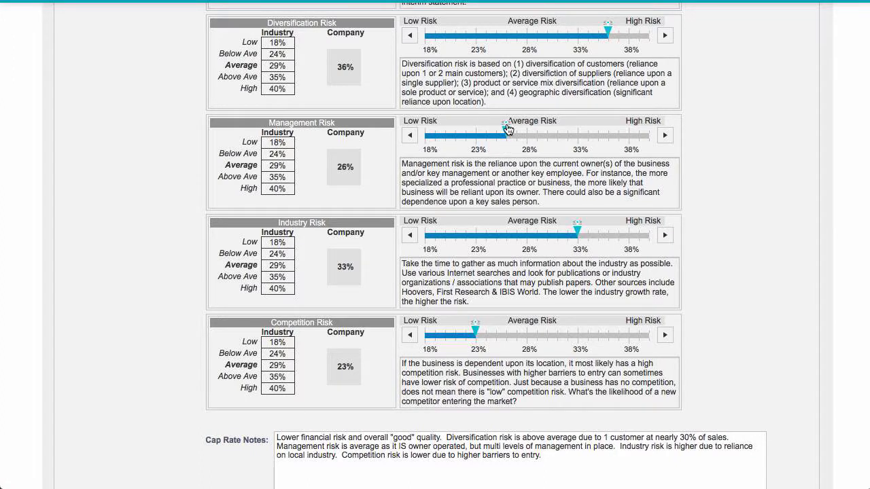
{"action": "scroll", "coordinate": [479, 229], "scroll_direction": "down", "scroll_amount": 4}
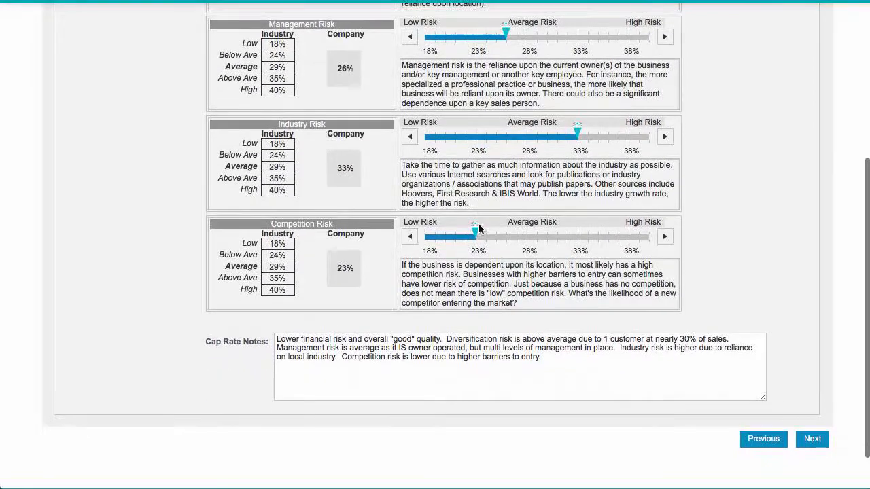
{"action": "scroll", "coordinate": [489, 181], "scroll_direction": "down", "scroll_amount": 1}
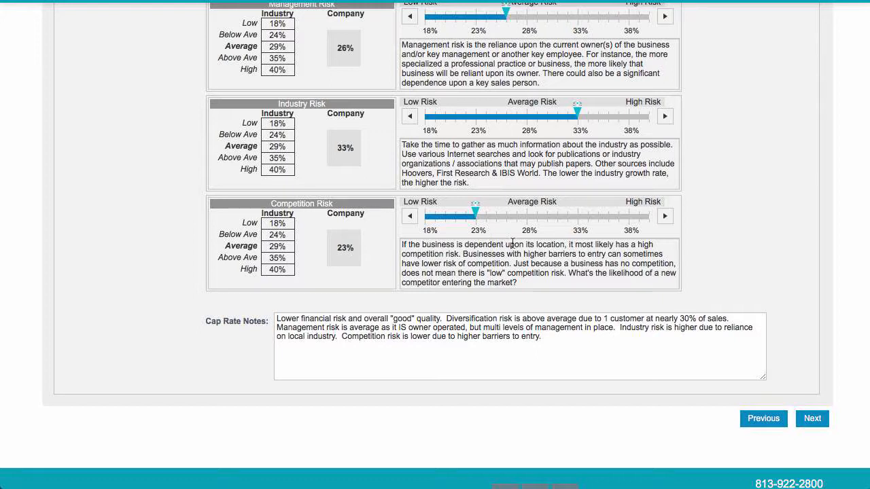
{"action": "scroll", "coordinate": [513, 244], "scroll_direction": "up", "scroll_amount": 1}
{"action": "left_click", "coordinate": [492, 344]}
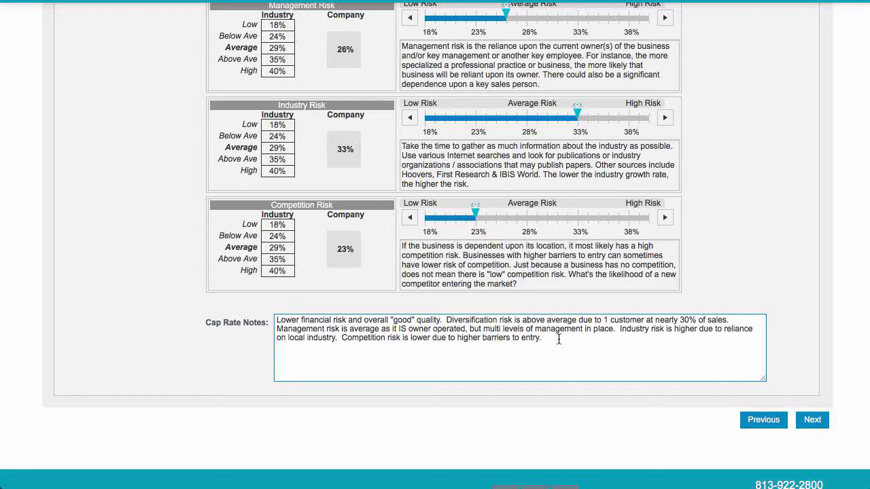
Recheck the company percentages for all six risk categories and continue to the Market section
{"action": "scroll", "coordinate": [850, 249], "scroll_direction": "up", "scroll_amount": 6}
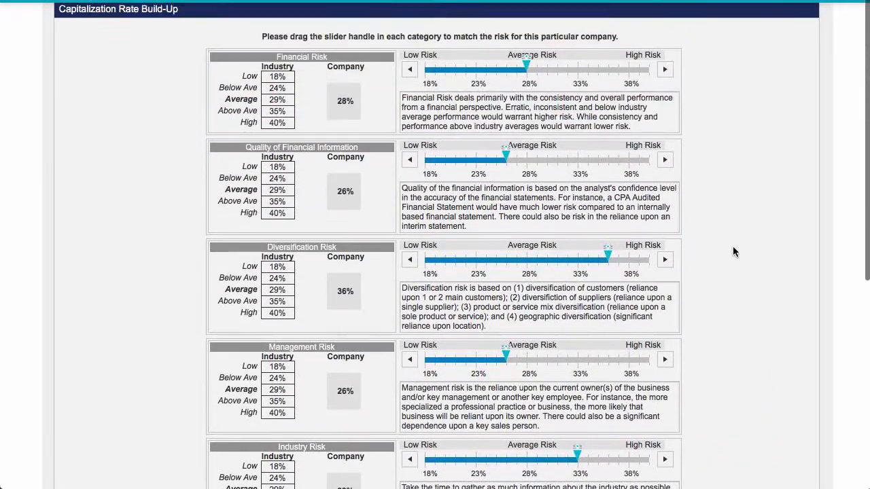
{"action": "scroll", "coordinate": [732, 251], "scroll_direction": "down", "scroll_amount": 1}
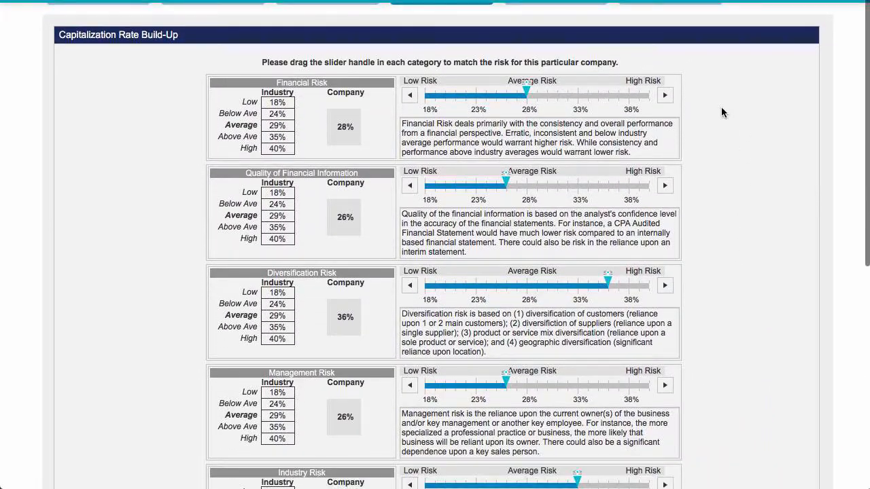
{"action": "scroll", "coordinate": [725, 116], "scroll_direction": "down", "scroll_amount": 1}
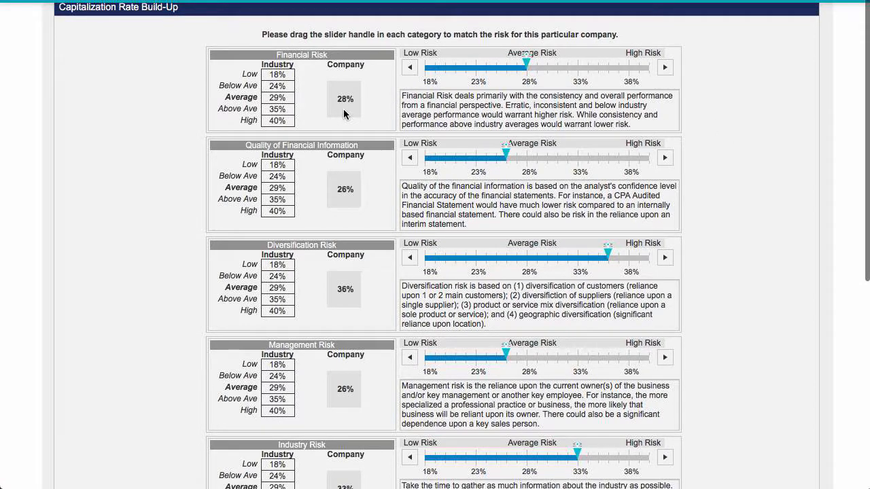
{"action": "scroll", "coordinate": [361, 136], "scroll_direction": "down", "scroll_amount": 3}
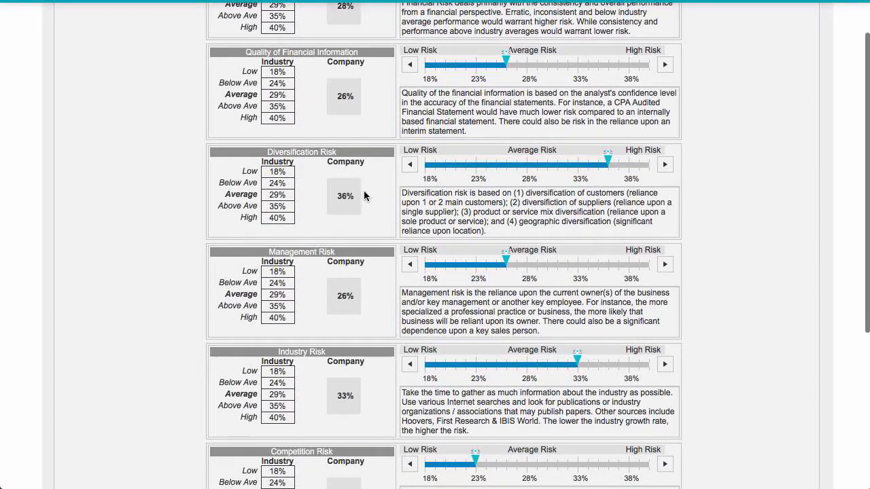
{"action": "scroll", "coordinate": [364, 197], "scroll_direction": "down", "scroll_amount": 4}
{"action": "scroll", "coordinate": [367, 286], "scroll_direction": "down", "scroll_amount": 4}
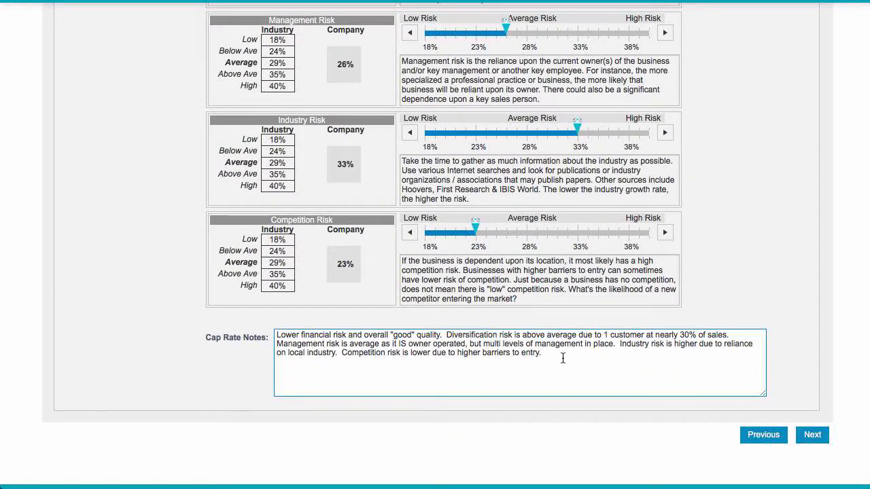
{"action": "left_click", "coordinate": [818, 437]}
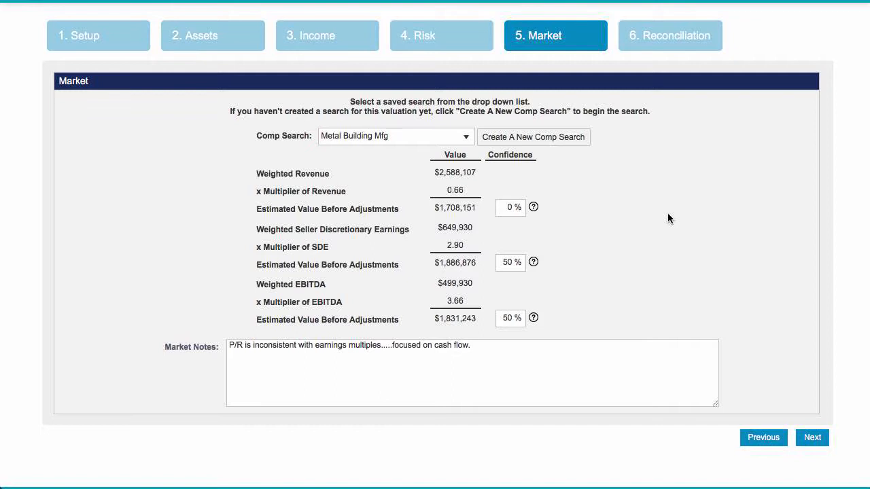
Browse the saved comp searches available for the market approach without changing the Metal Building Mfg selection
{"action": "left_click", "coordinate": [466, 138]}
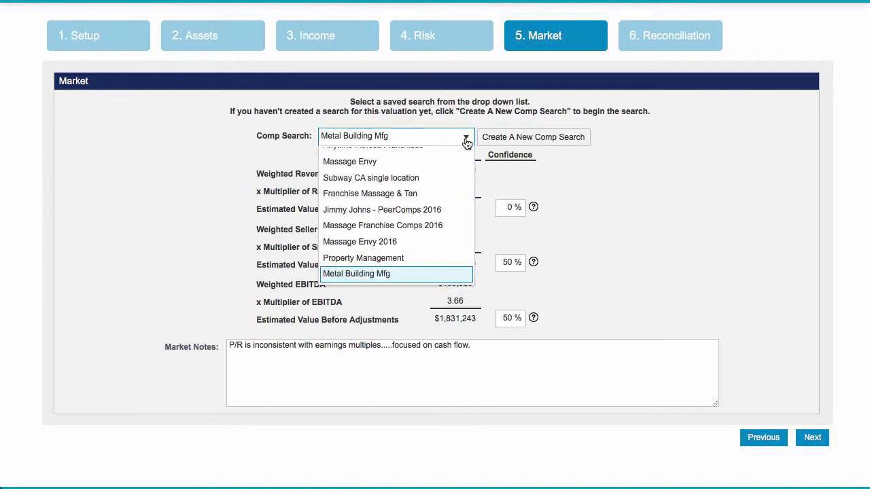
{"action": "scroll", "coordinate": [429, 197], "scroll_direction": "down", "scroll_amount": 5}
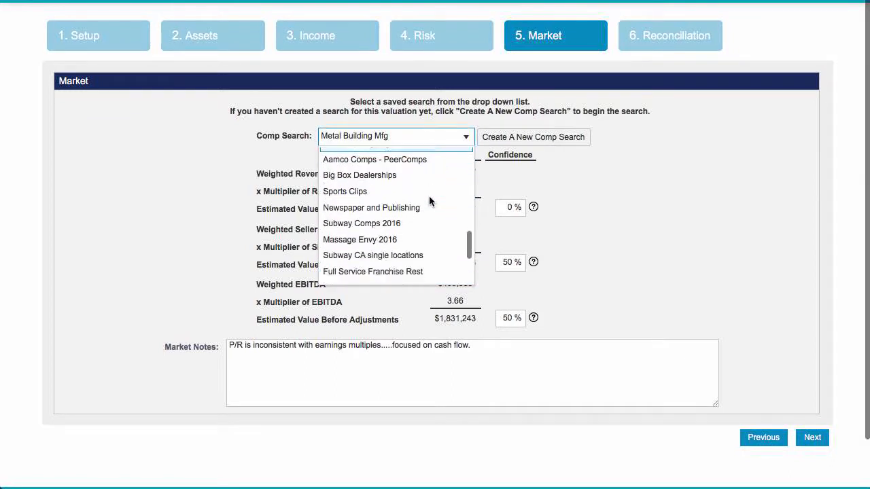
{"action": "scroll", "coordinate": [429, 201], "scroll_direction": "down", "scroll_amount": 3}
{"action": "scroll", "coordinate": [429, 201], "scroll_direction": "up", "scroll_amount": 6}
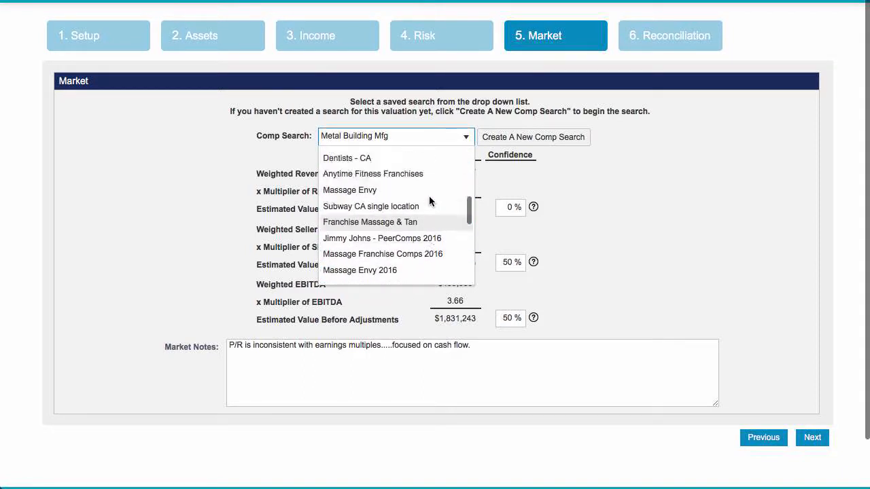
{"action": "scroll", "coordinate": [429, 202], "scroll_direction": "up", "scroll_amount": 4}
{"action": "scroll", "coordinate": [428, 201], "scroll_direction": "down", "scroll_amount": 2}
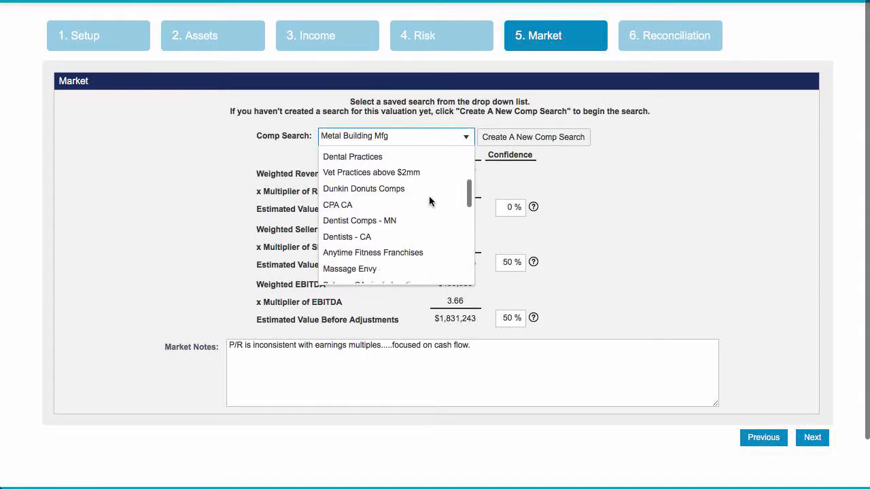
{"action": "scroll", "coordinate": [429, 201], "scroll_direction": "down", "scroll_amount": 5}
{"action": "scroll", "coordinate": [429, 202], "scroll_direction": "up", "scroll_amount": 2}
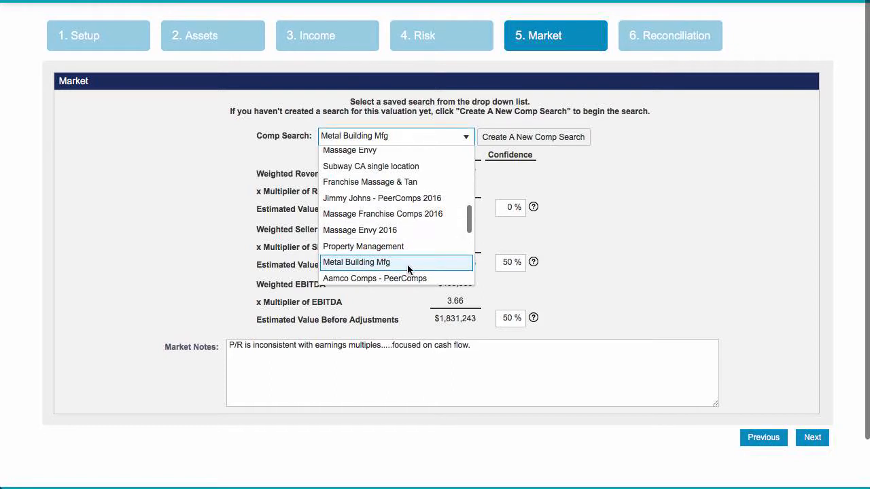
{"action": "left_click", "coordinate": [593, 182]}
Create a new comp search and select NAICS code 332322 - Sheet Metal Work Manufacturing under 33 - Manufacturing
{"action": "left_click", "coordinate": [571, 141]}
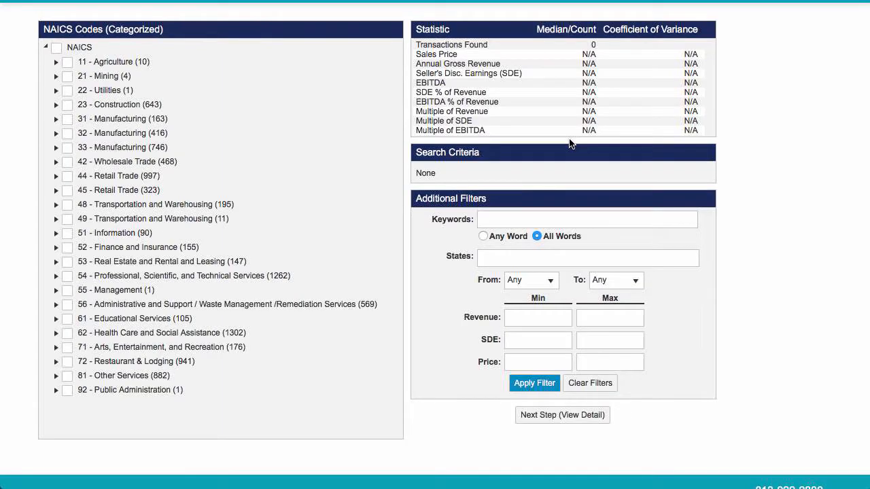
{"action": "left_click", "coordinate": [56, 147]}
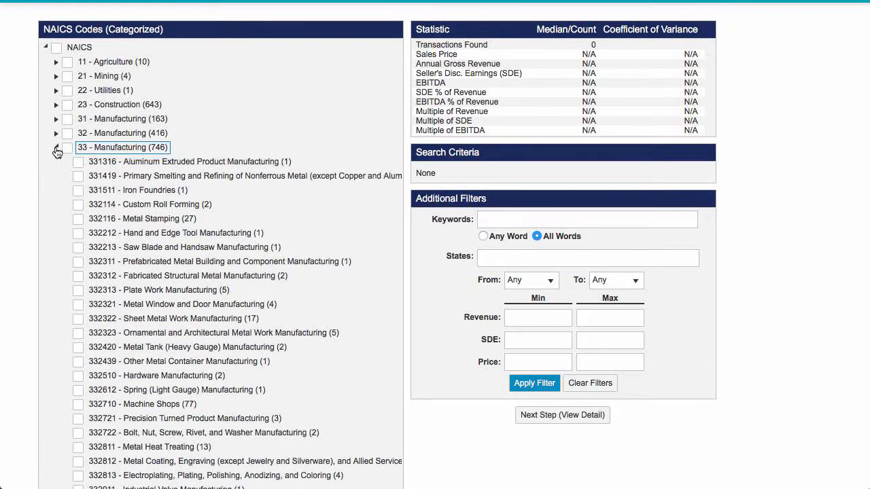
{"action": "left_click", "coordinate": [80, 321]}
Look over the keyword and state filters for the comp search and set the minimum revenue to $2,500,000
{"action": "left_click", "coordinate": [515, 219]}
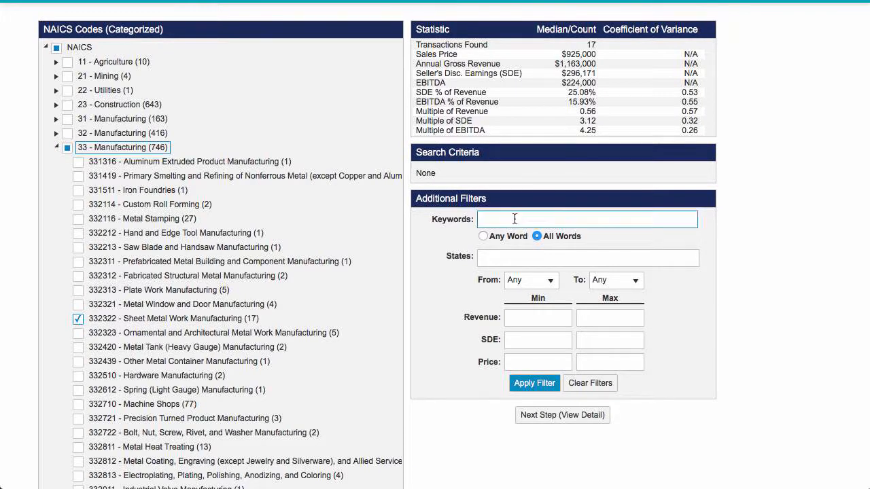
{"action": "left_click", "coordinate": [513, 258]}
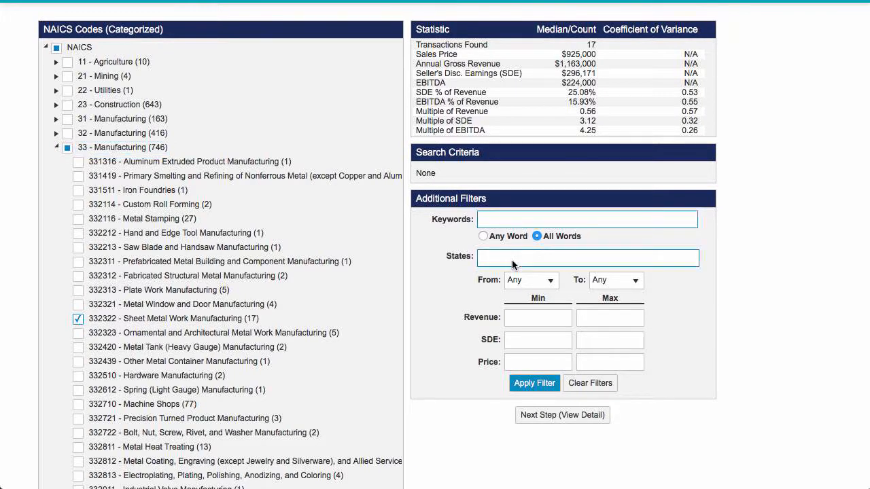
{"action": "left_click", "coordinate": [703, 285]}
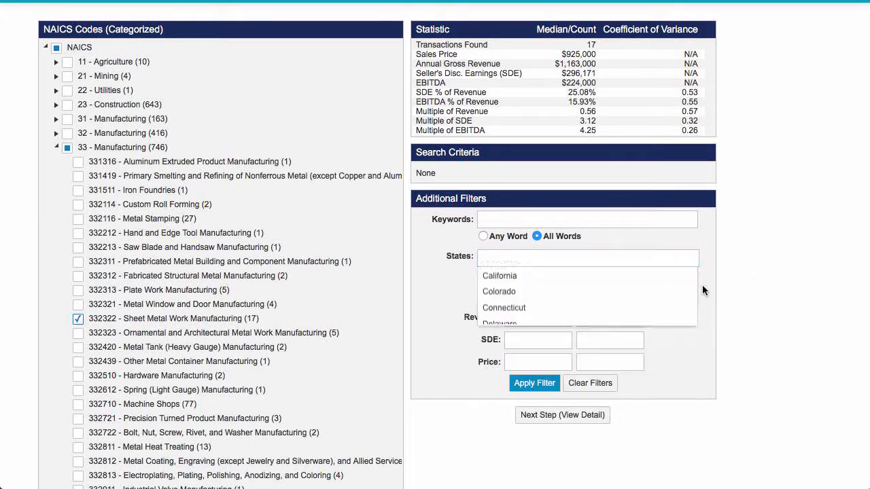
{"action": "left_click", "coordinate": [536, 318]}
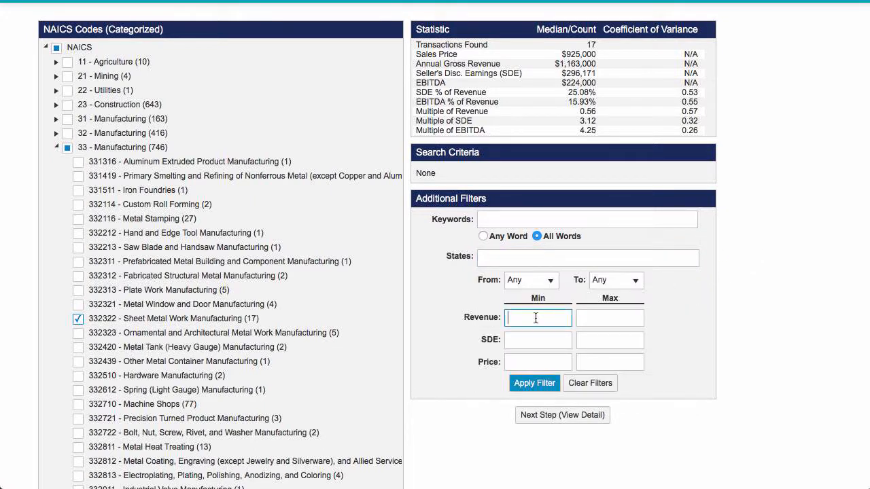
{"action": "type", "text": "250,000"}
{"action": "left_click", "coordinate": [620, 311]}
{"action": "key", "text": "shift+Tab"}
{"action": "type", "text": "0"}
Set the maximum revenue to $10,000,000 and apply the filter to the comp search
{"action": "left_click", "coordinate": [601, 317]}
{"action": "type", "text": "10"}
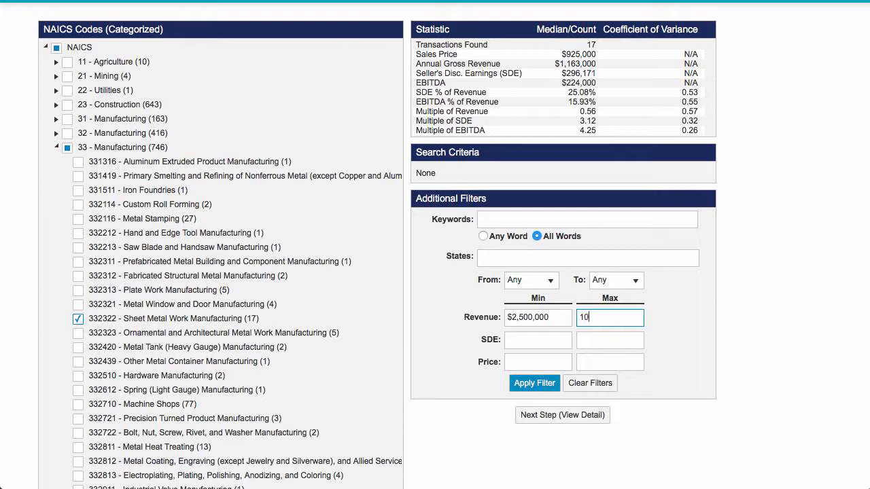
{"action": "type", "text": "000000"}
{"action": "left_click", "coordinate": [692, 306]}
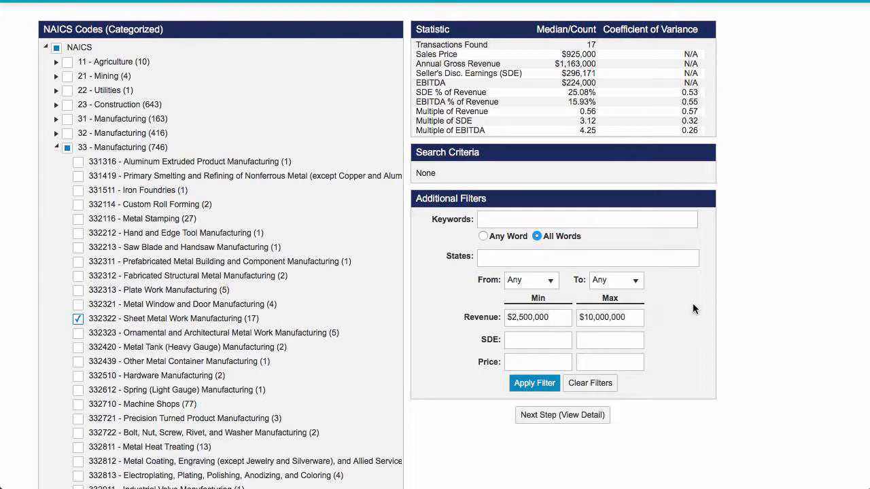
{"action": "left_click", "coordinate": [534, 383]}
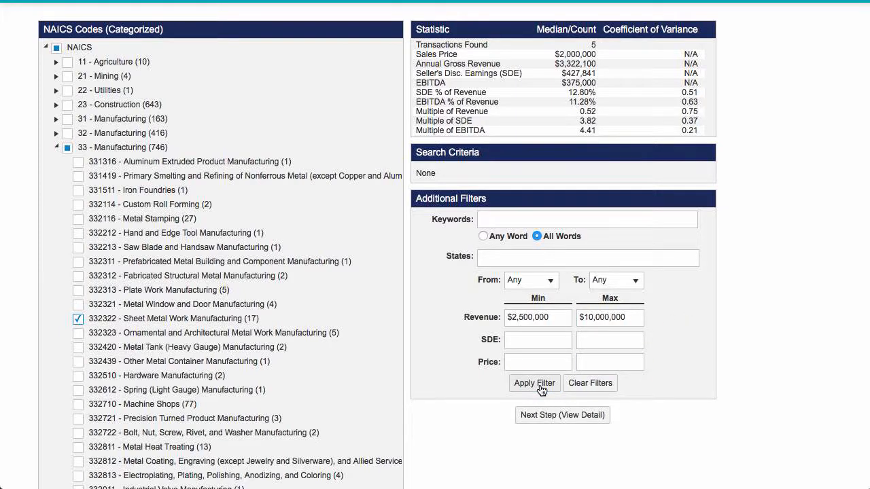
View the details of the filtered transactions and save the search as Sheet Metal
{"action": "left_click", "coordinate": [580, 417]}
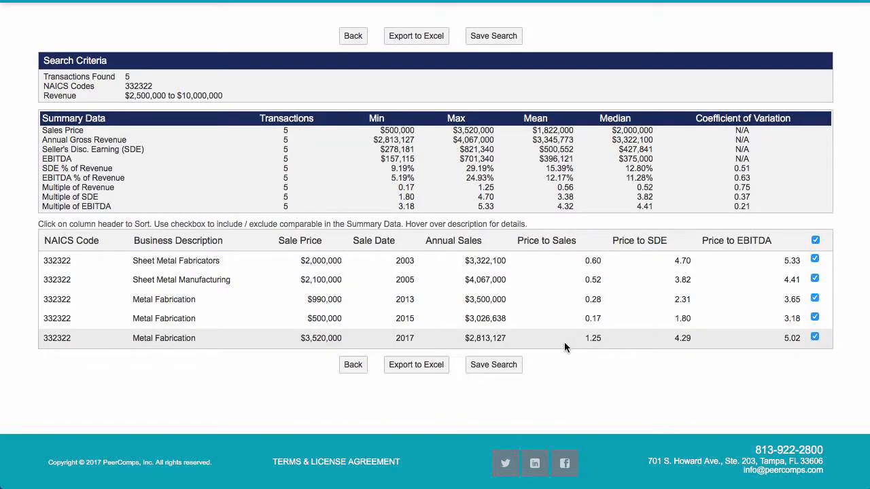
{"action": "left_click", "coordinate": [491, 367]}
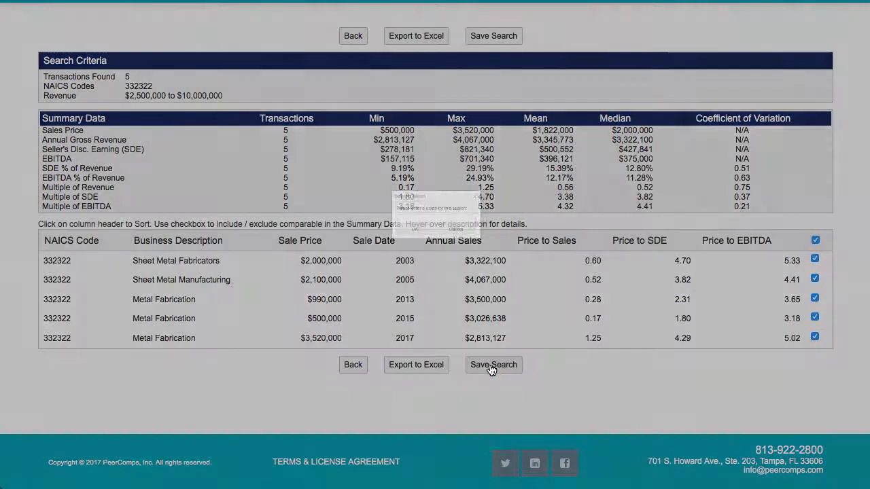
{"action": "type", "text": "M"}
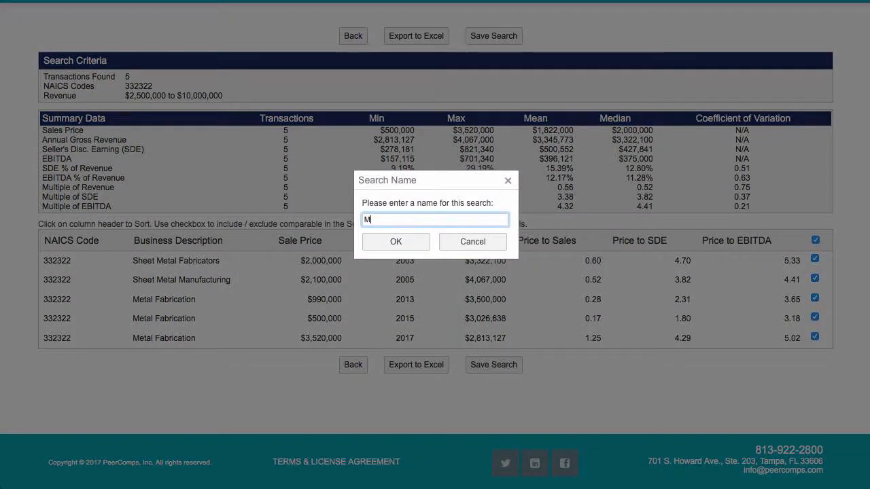
{"action": "key", "text": "BackSpace"}
{"action": "type", "text": "et Metal"}
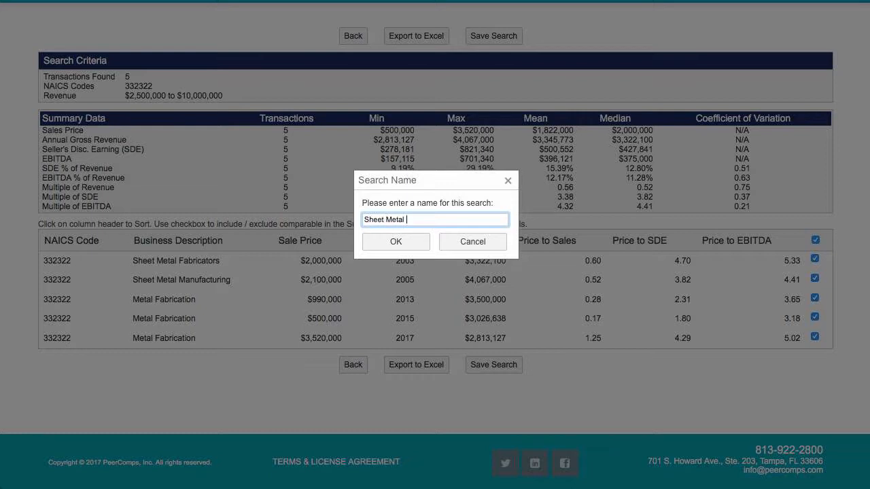
{"action": "left_click", "coordinate": [397, 243]}
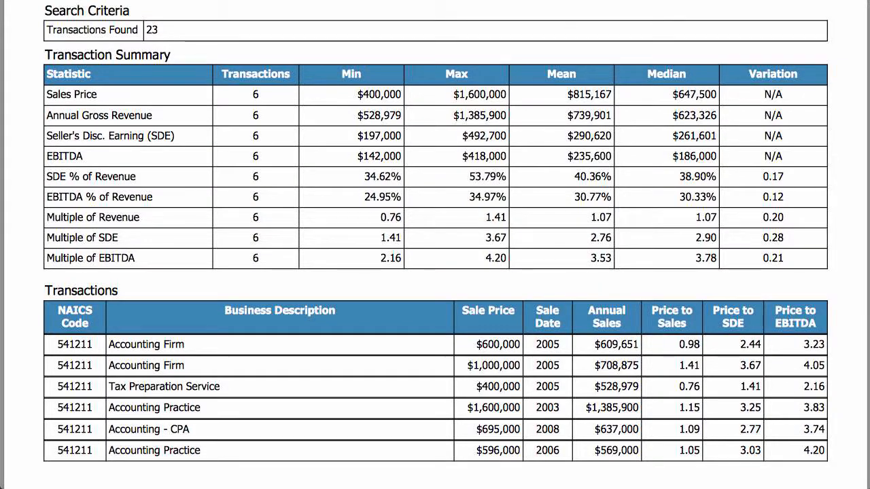
Look over the comp report and check the revenue, SDE and EBITDA multipliers from the Sheet Metal search in the Market section
{"action": "scroll", "coordinate": [363, 89], "scroll_direction": "down", "scroll_amount": 1}
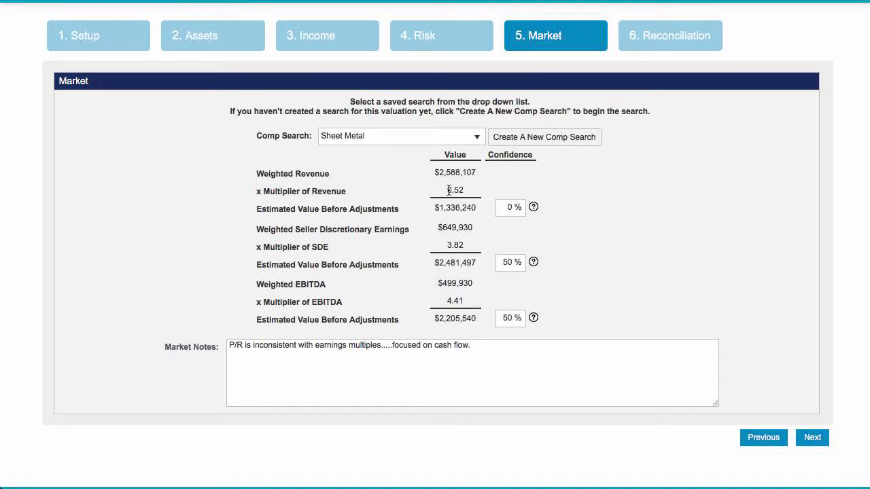
{"action": "left_click_drag", "start_coordinate": [449, 191], "coordinate": [466, 191]}
{"action": "left_click", "coordinate": [448, 249]}
{"action": "left_click_drag", "start_coordinate": [447, 246], "coordinate": [469, 248]}
{"action": "left_click_drag", "start_coordinate": [449, 301], "coordinate": [469, 301]}
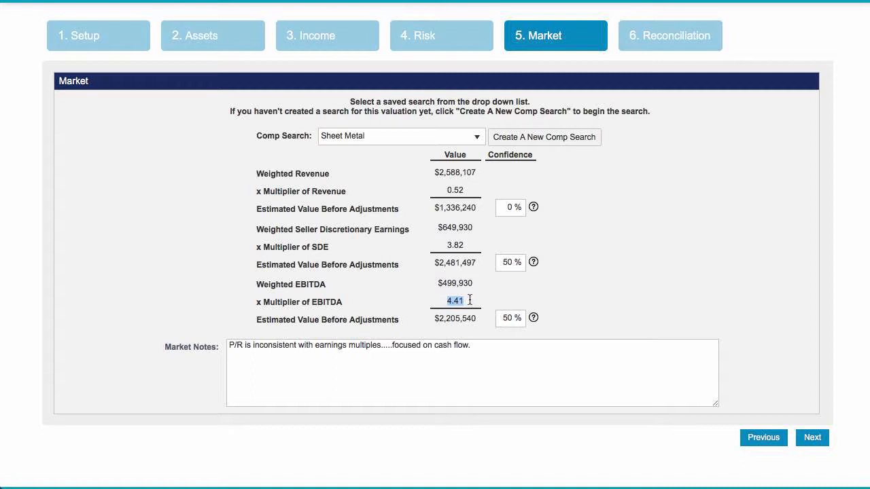
Switch the market approach's comp search to Metal Building Mfg
{"action": "left_click", "coordinate": [479, 138]}
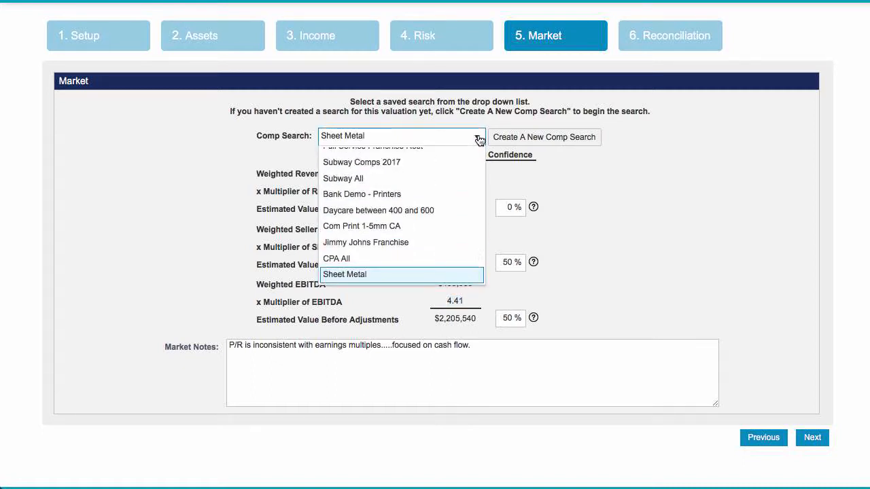
{"action": "scroll", "coordinate": [443, 187], "scroll_direction": "up", "scroll_amount": 5}
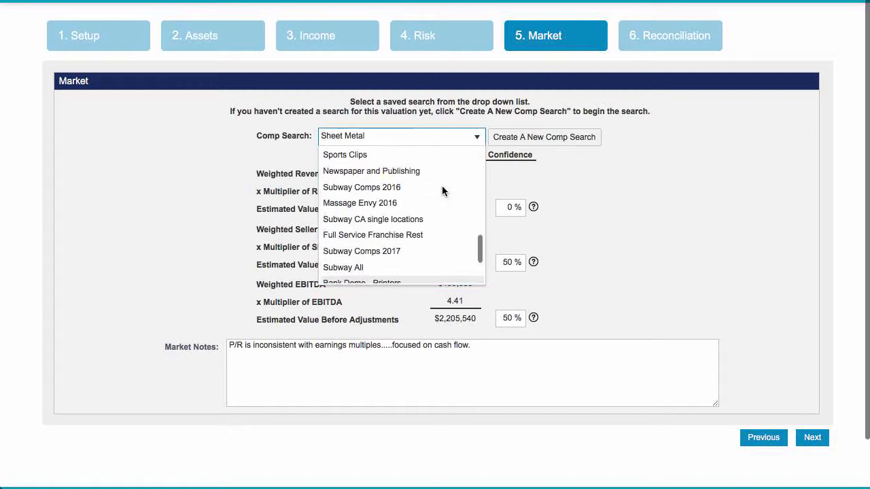
{"action": "scroll", "coordinate": [442, 189], "scroll_direction": "up", "scroll_amount": 3}
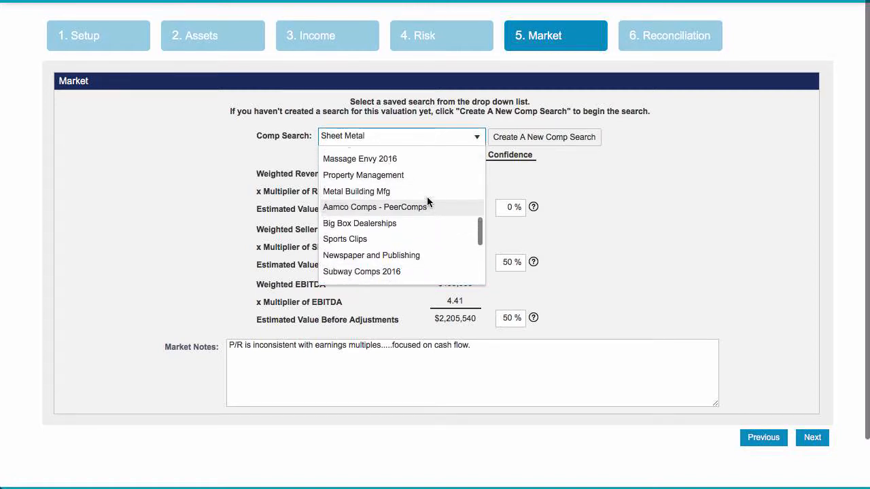
{"action": "left_click", "coordinate": [375, 197]}
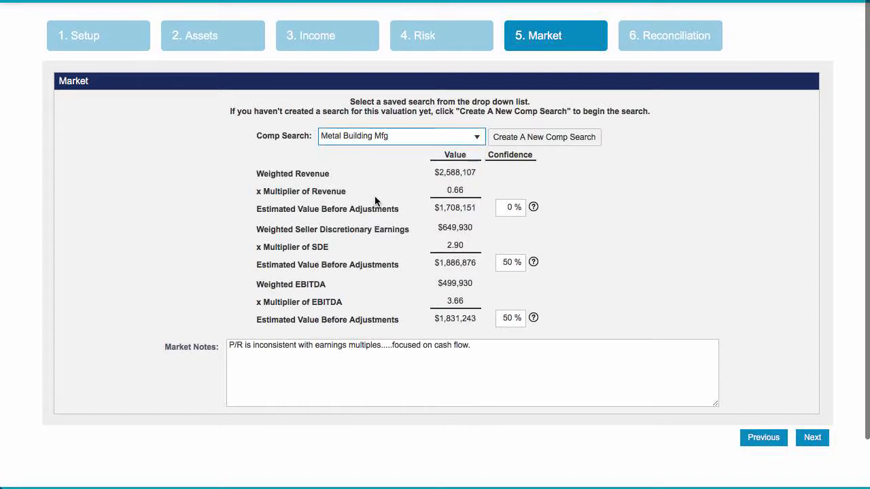
Review the market notes and the confidence percentages with their guidance for the revenue and SDE multiples
{"action": "left_click", "coordinate": [497, 348]}
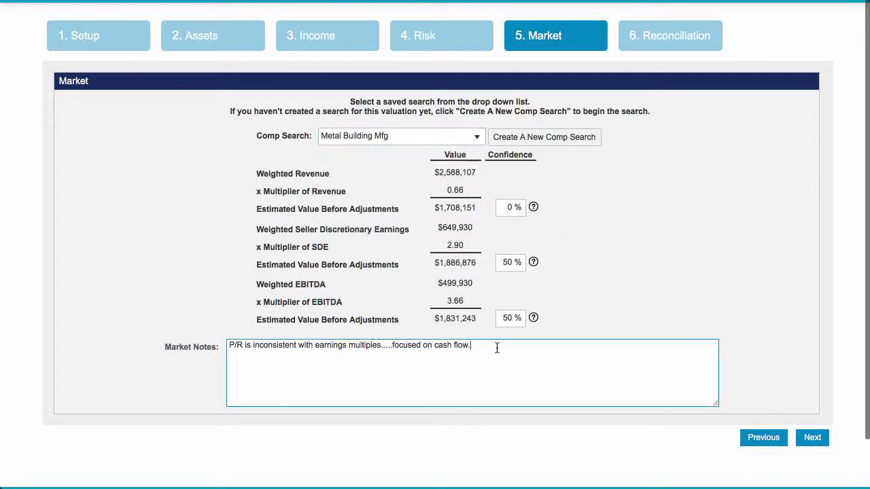
{"action": "left_click_drag", "start_coordinate": [497, 348], "coordinate": [153, 334]}
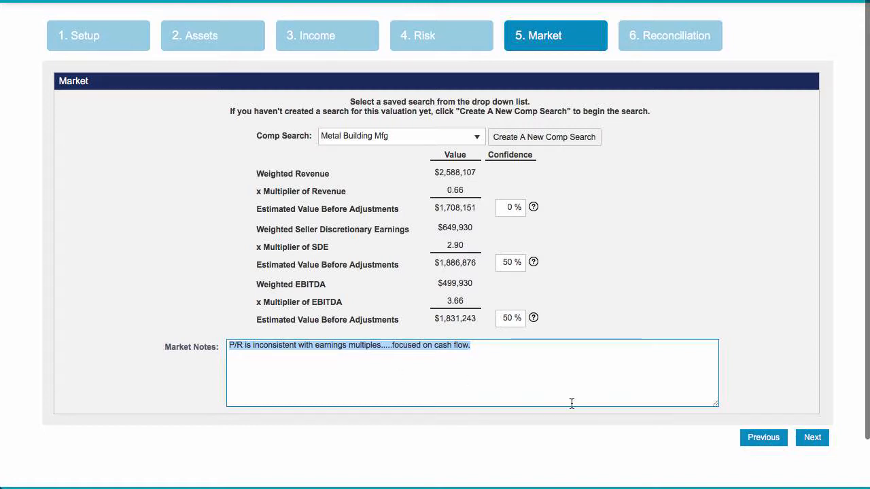
{"action": "left_click", "coordinate": [503, 207]}
{"action": "mouse_move", "coordinate": [531, 214]}
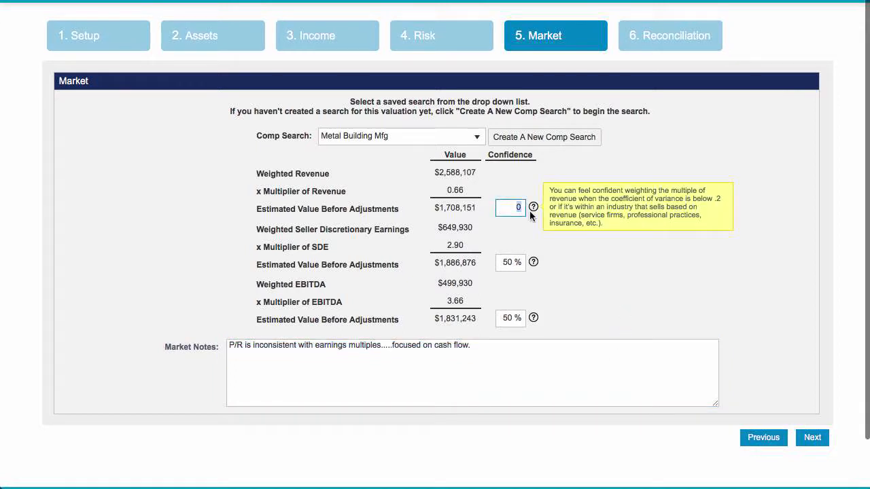
{"action": "left_click", "coordinate": [501, 262]}
{"action": "mouse_move", "coordinate": [529, 263]}
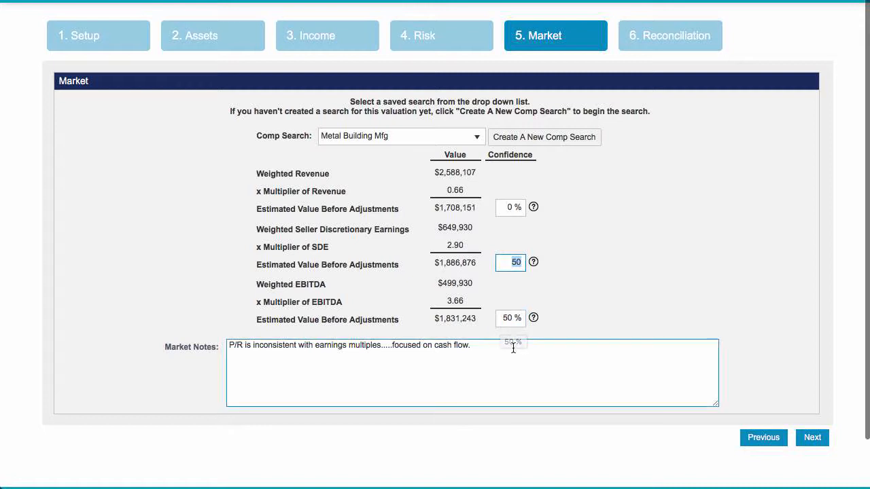
{"action": "left_click", "coordinate": [513, 347]}
{"action": "left_click", "coordinate": [503, 262]}
Continue to the Reconciliation section, check its notes and the income confidence, and finish the valuation
{"action": "left_click", "coordinate": [814, 439]}
{"action": "left_click", "coordinate": [668, 246]}
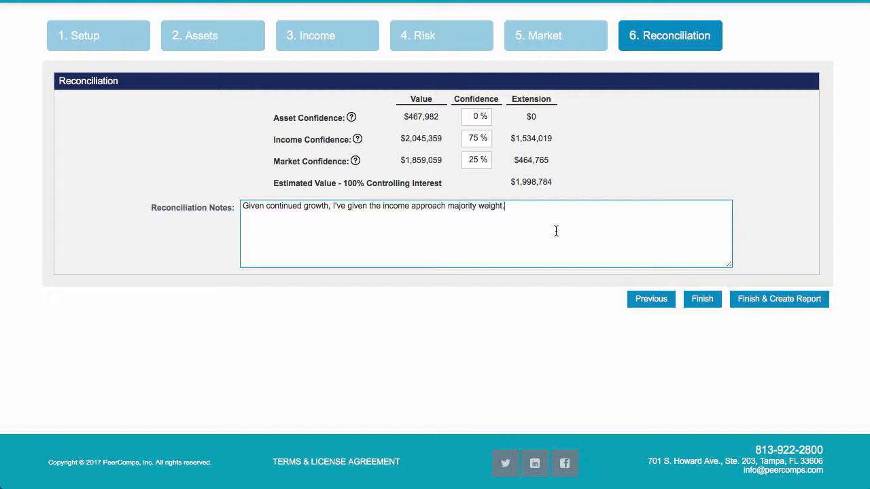
{"action": "left_click", "coordinate": [466, 138]}
{"action": "left_click", "coordinate": [702, 300]}
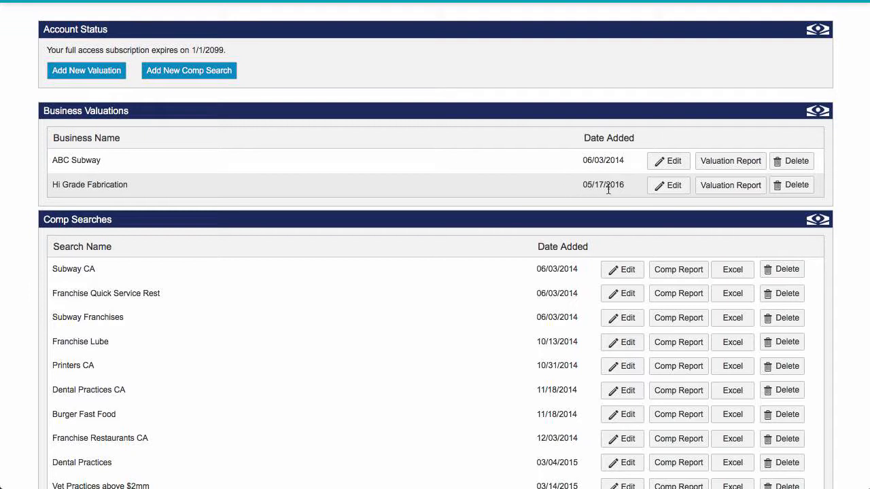
Open the valuation report for Hi Grade Fabrication and look over its cover page
{"action": "left_click", "coordinate": [731, 188]}
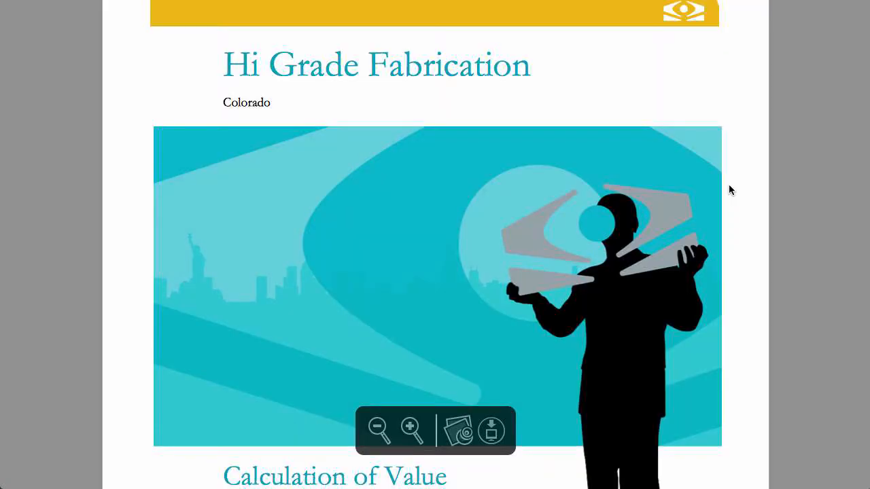
{"action": "scroll", "coordinate": [505, 174], "scroll_direction": "down", "scroll_amount": 2}
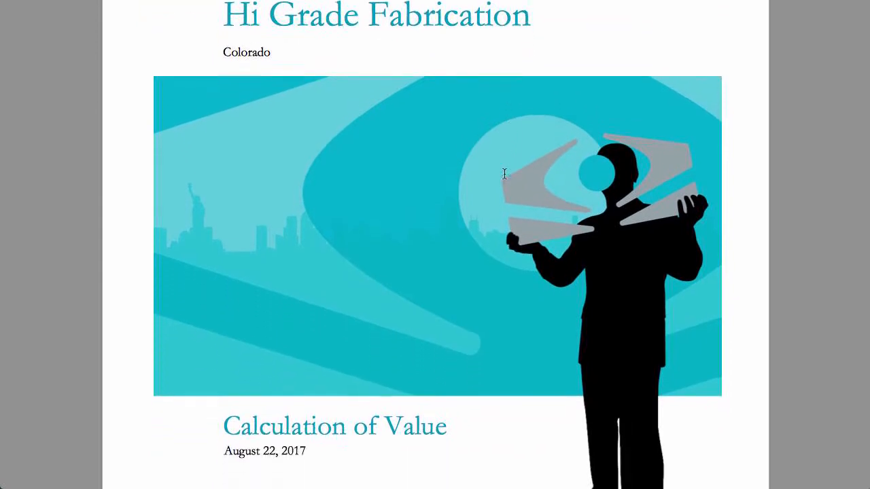
{"action": "scroll", "coordinate": [505, 174], "scroll_direction": "up", "scroll_amount": 1}
{"action": "scroll", "coordinate": [505, 174], "scroll_direction": "down", "scroll_amount": 5}
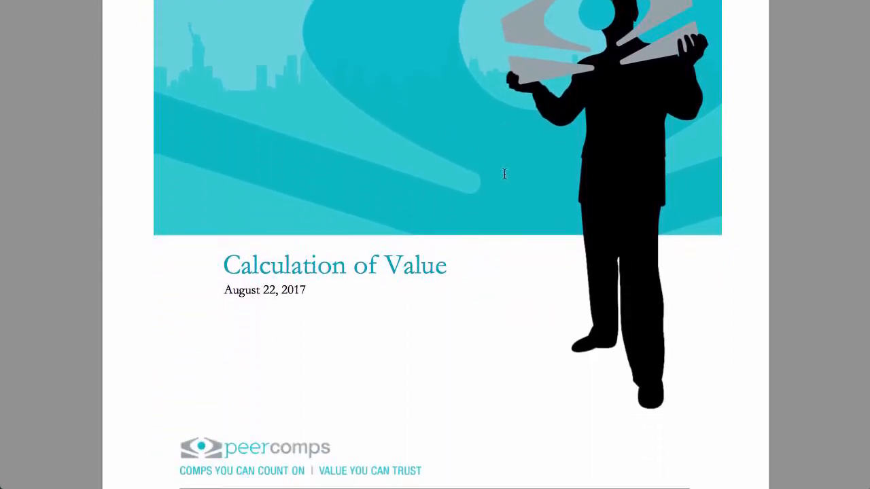
{"action": "scroll", "coordinate": [462, 287], "scroll_direction": "down", "scroll_amount": 3}
{"action": "scroll", "coordinate": [464, 289], "scroll_direction": "up", "scroll_amount": 3}
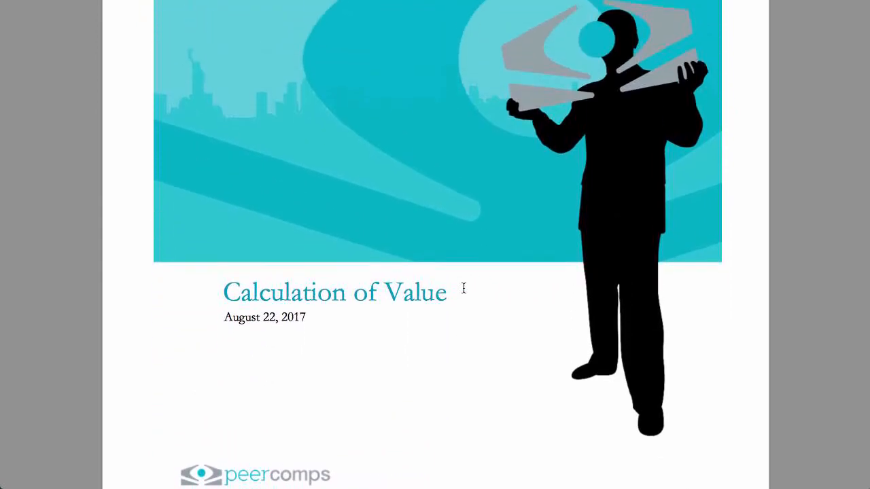
{"action": "scroll", "coordinate": [464, 289], "scroll_direction": "up", "scroll_amount": 5}
{"action": "scroll", "coordinate": [464, 289], "scroll_direction": "down", "scroll_amount": 5}
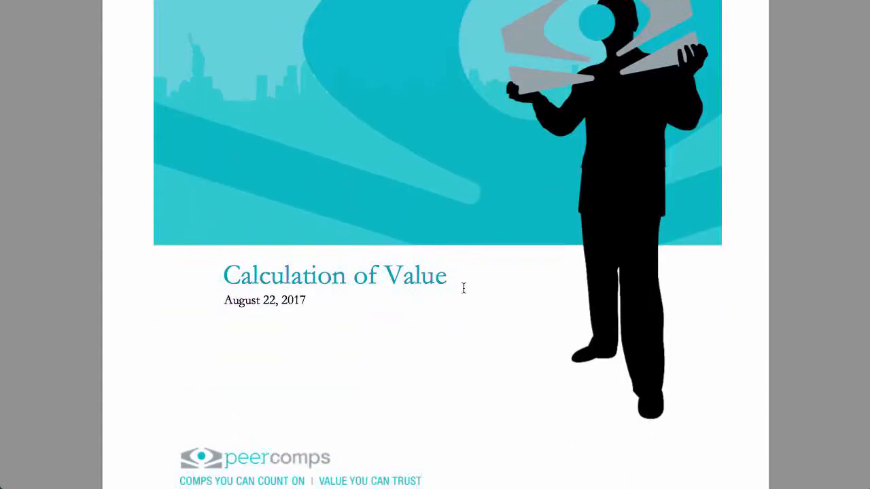
Read through the report's contents, Purpose of Report, Key Terms & Definitions and the company's Summary Description
{"action": "scroll", "coordinate": [464, 289], "scroll_direction": "down", "scroll_amount": 10}
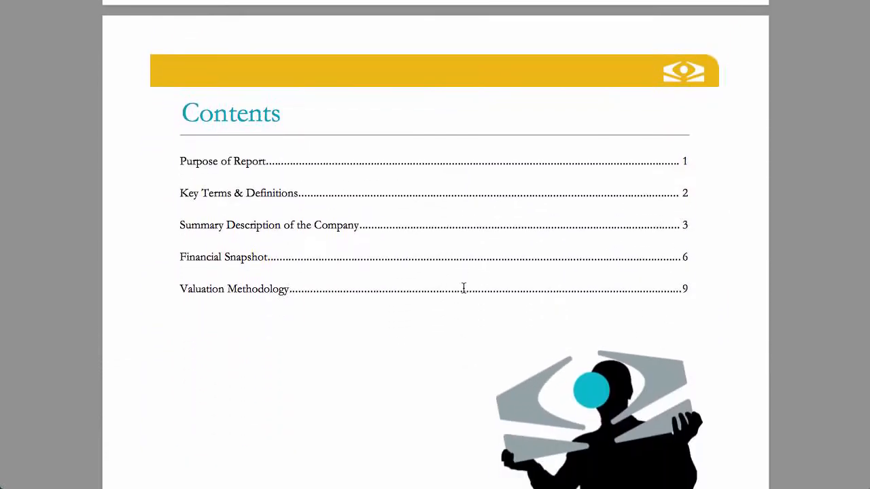
{"action": "scroll", "coordinate": [463, 289], "scroll_direction": "down", "scroll_amount": 12}
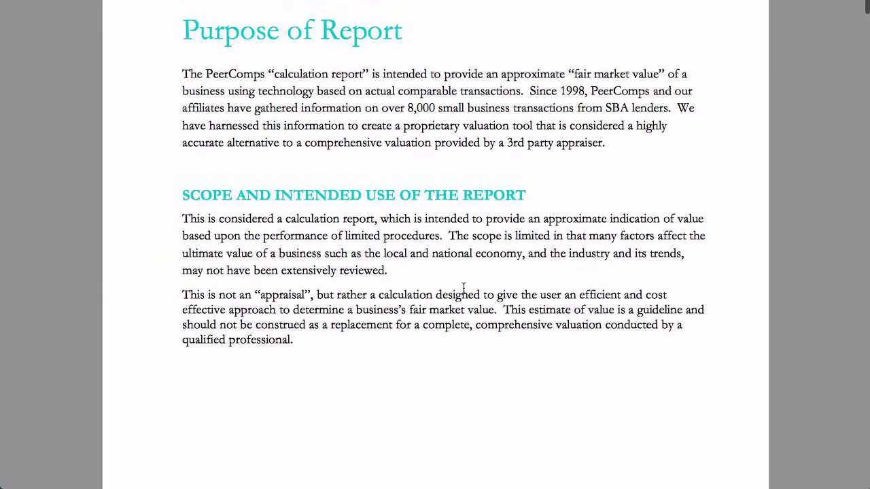
{"action": "scroll", "coordinate": [463, 289], "scroll_direction": "down", "scroll_amount": 10}
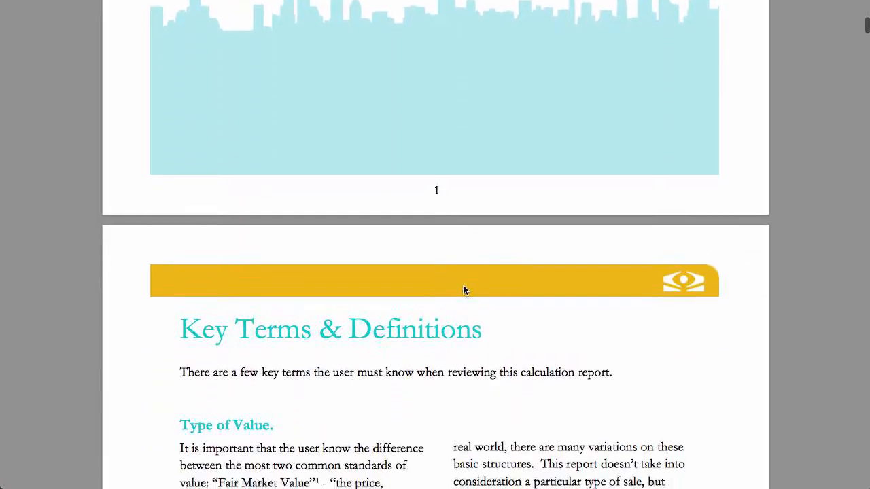
{"action": "scroll", "coordinate": [463, 285], "scroll_direction": "down", "scroll_amount": 5}
{"action": "scroll", "coordinate": [463, 282], "scroll_direction": "up", "scroll_amount": 1}
{"action": "scroll", "coordinate": [463, 278], "scroll_direction": "down", "scroll_amount": 3}
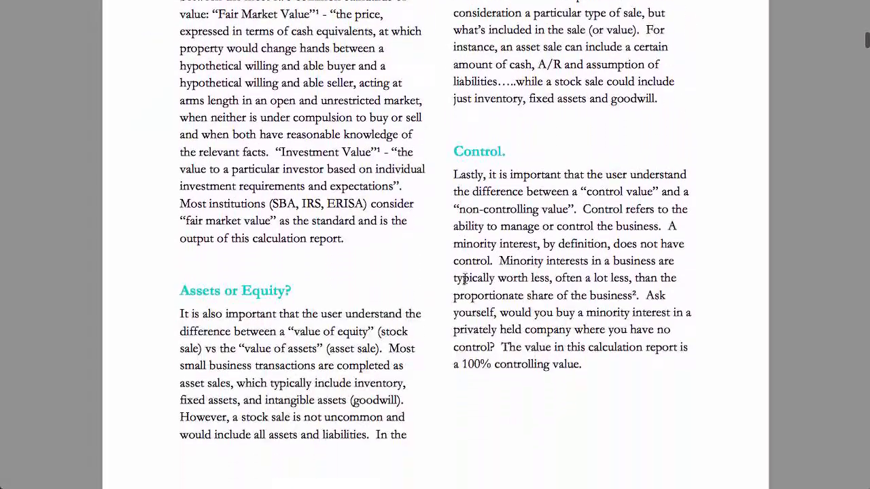
{"action": "scroll", "coordinate": [463, 278], "scroll_direction": "down", "scroll_amount": 8}
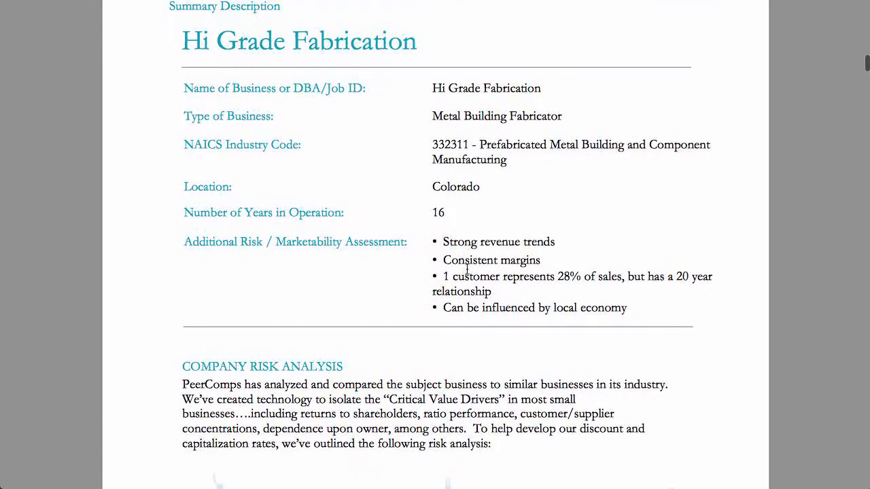
{"action": "scroll", "coordinate": [467, 270], "scroll_direction": "down", "scroll_amount": 2}
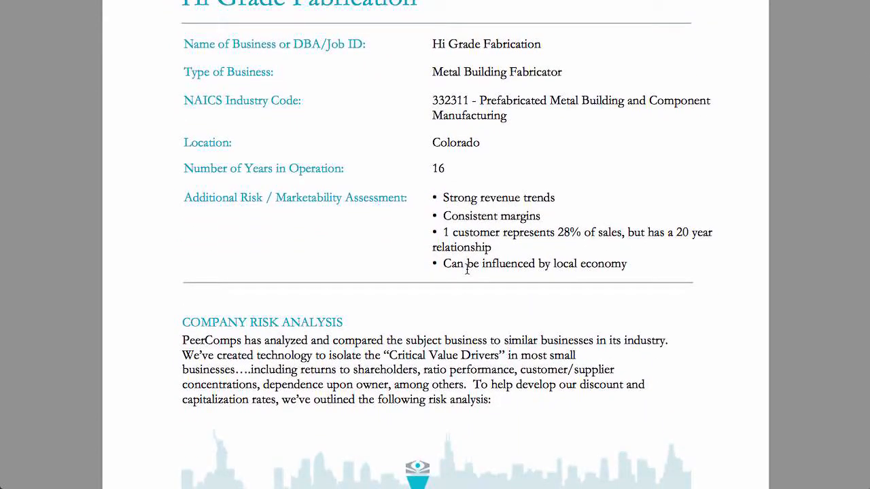